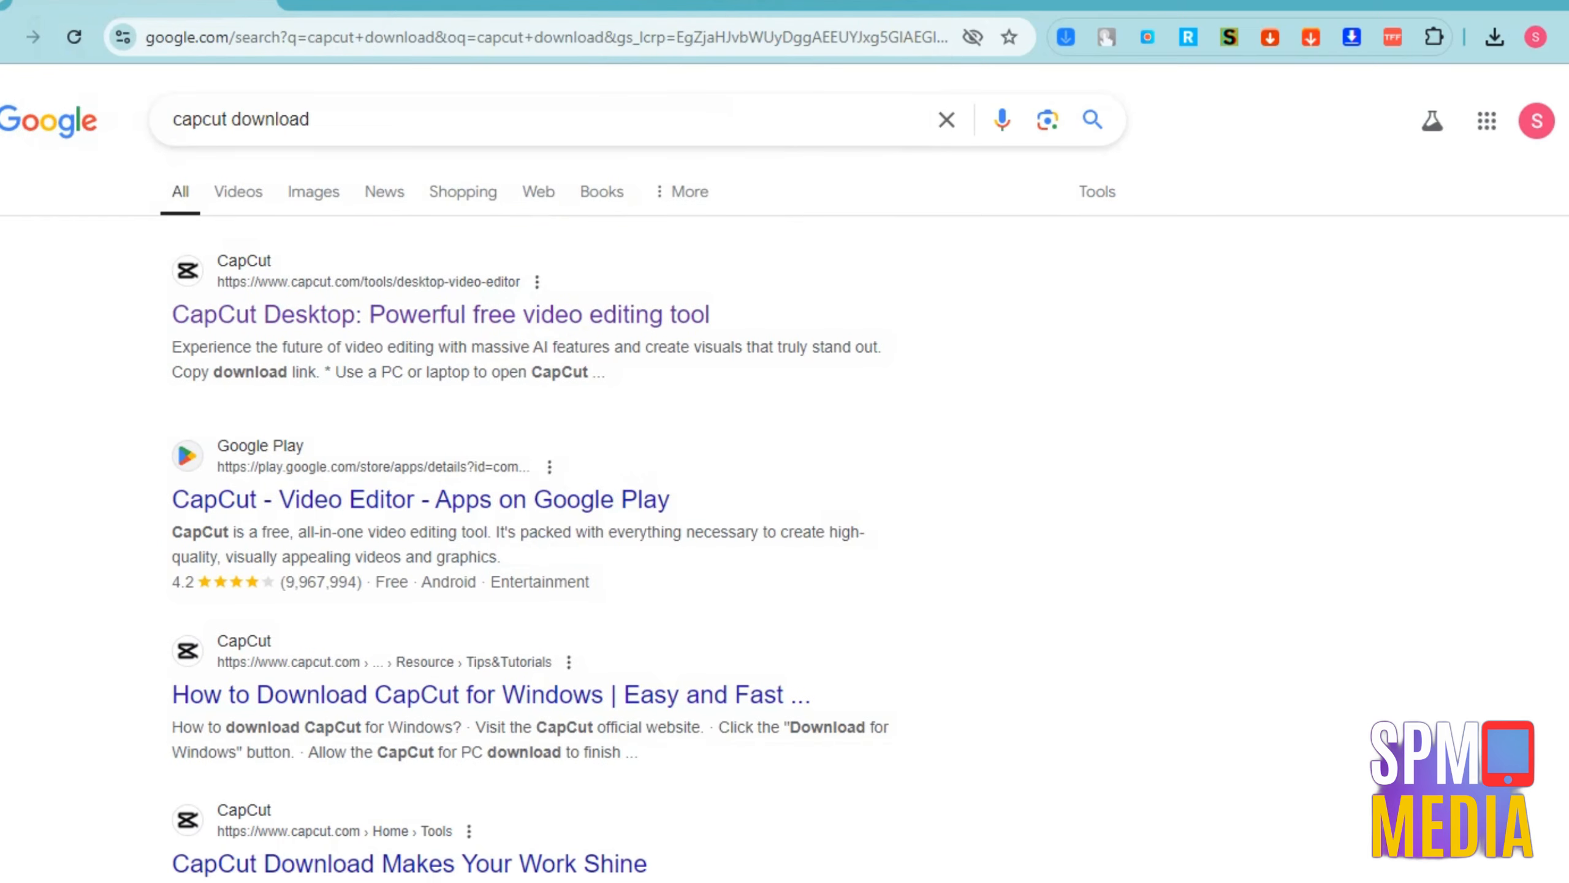
Download the CapCut desktop installer from the official CapCut desktop video editor page, restarting the download from the installation guidance page.
click(405, 323)
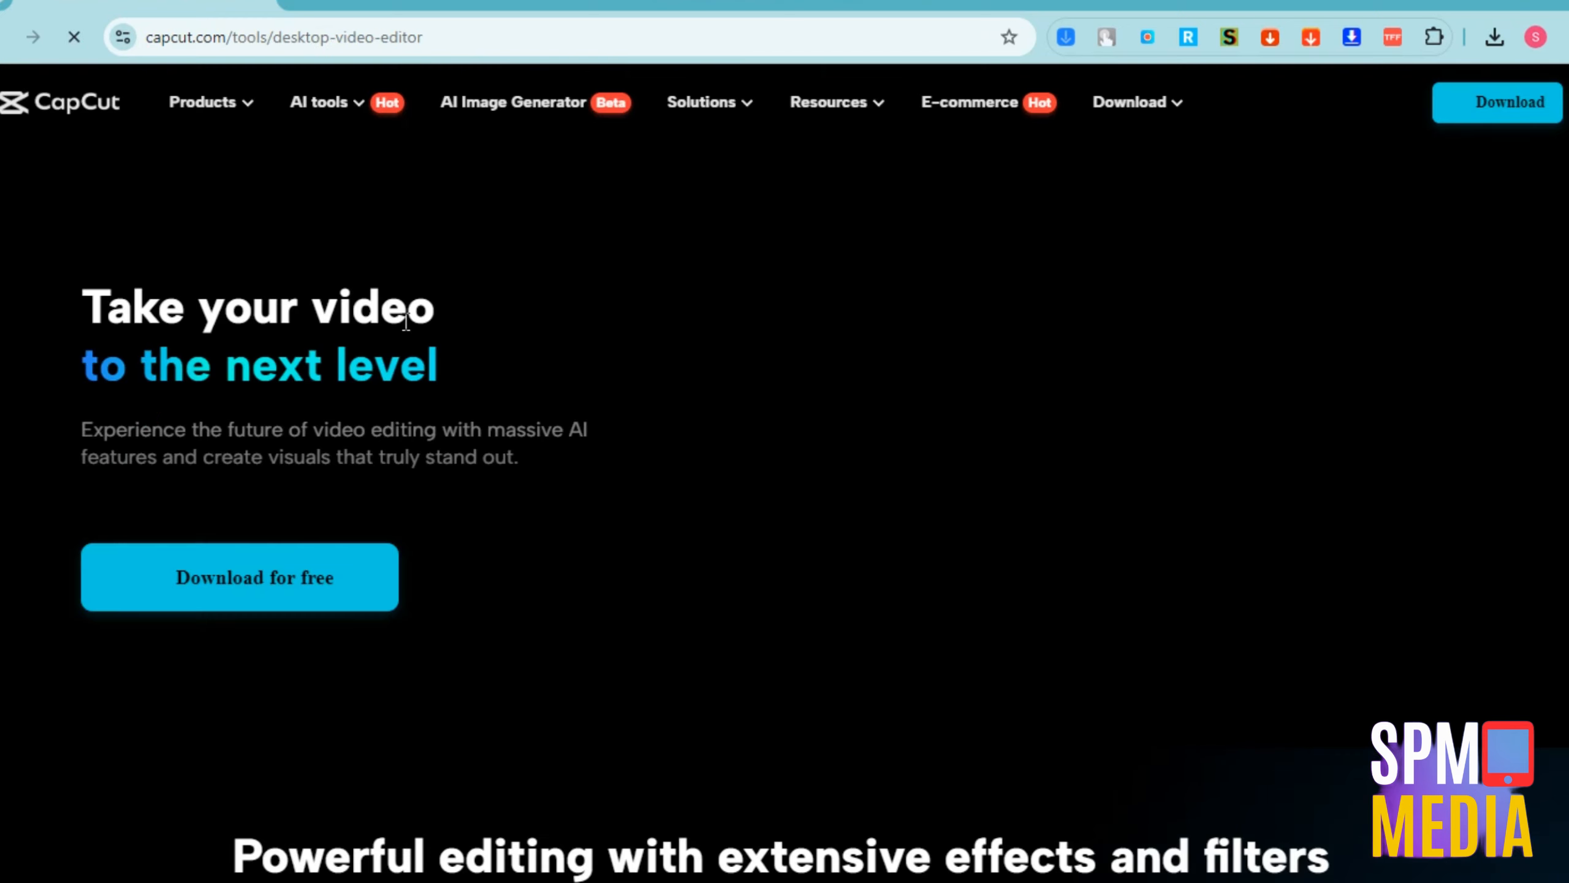
click(269, 590)
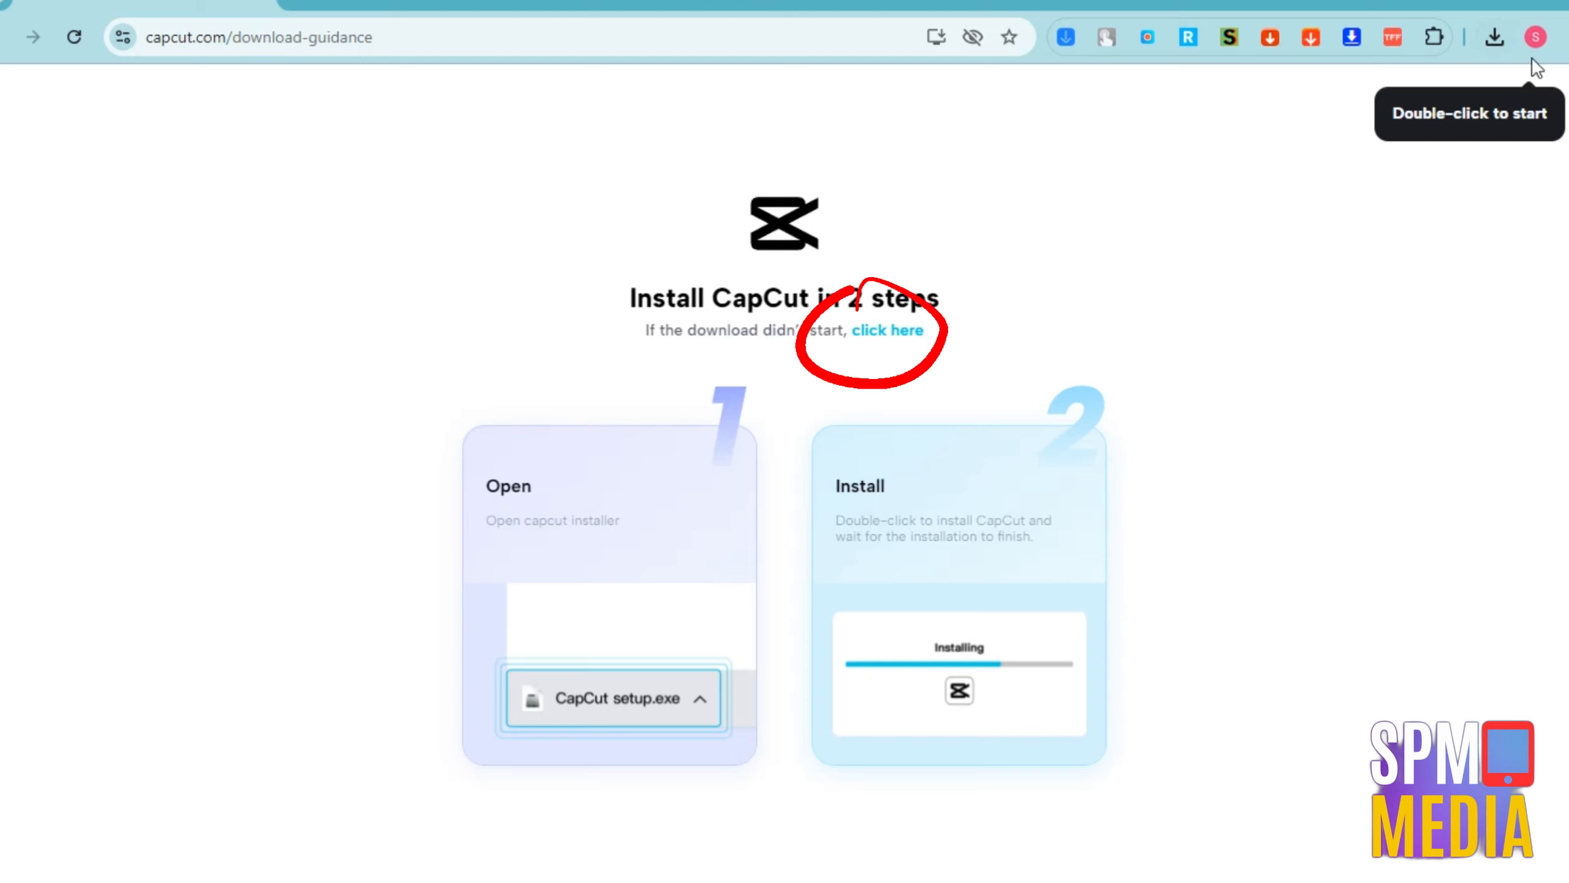
drag(636, 301, 1076, 304)
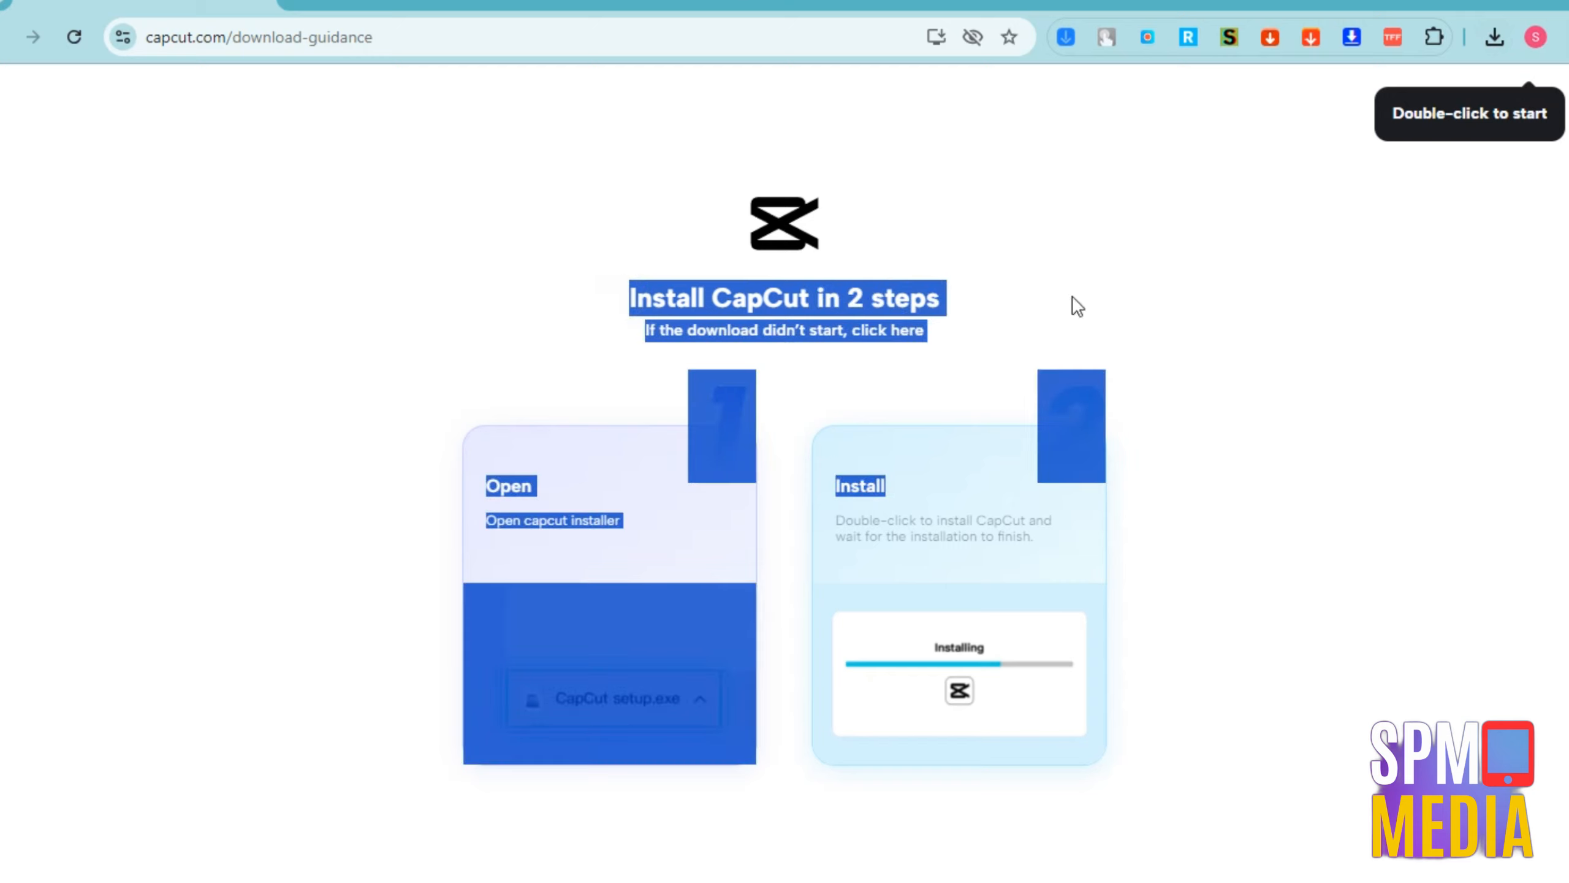
click(1019, 372)
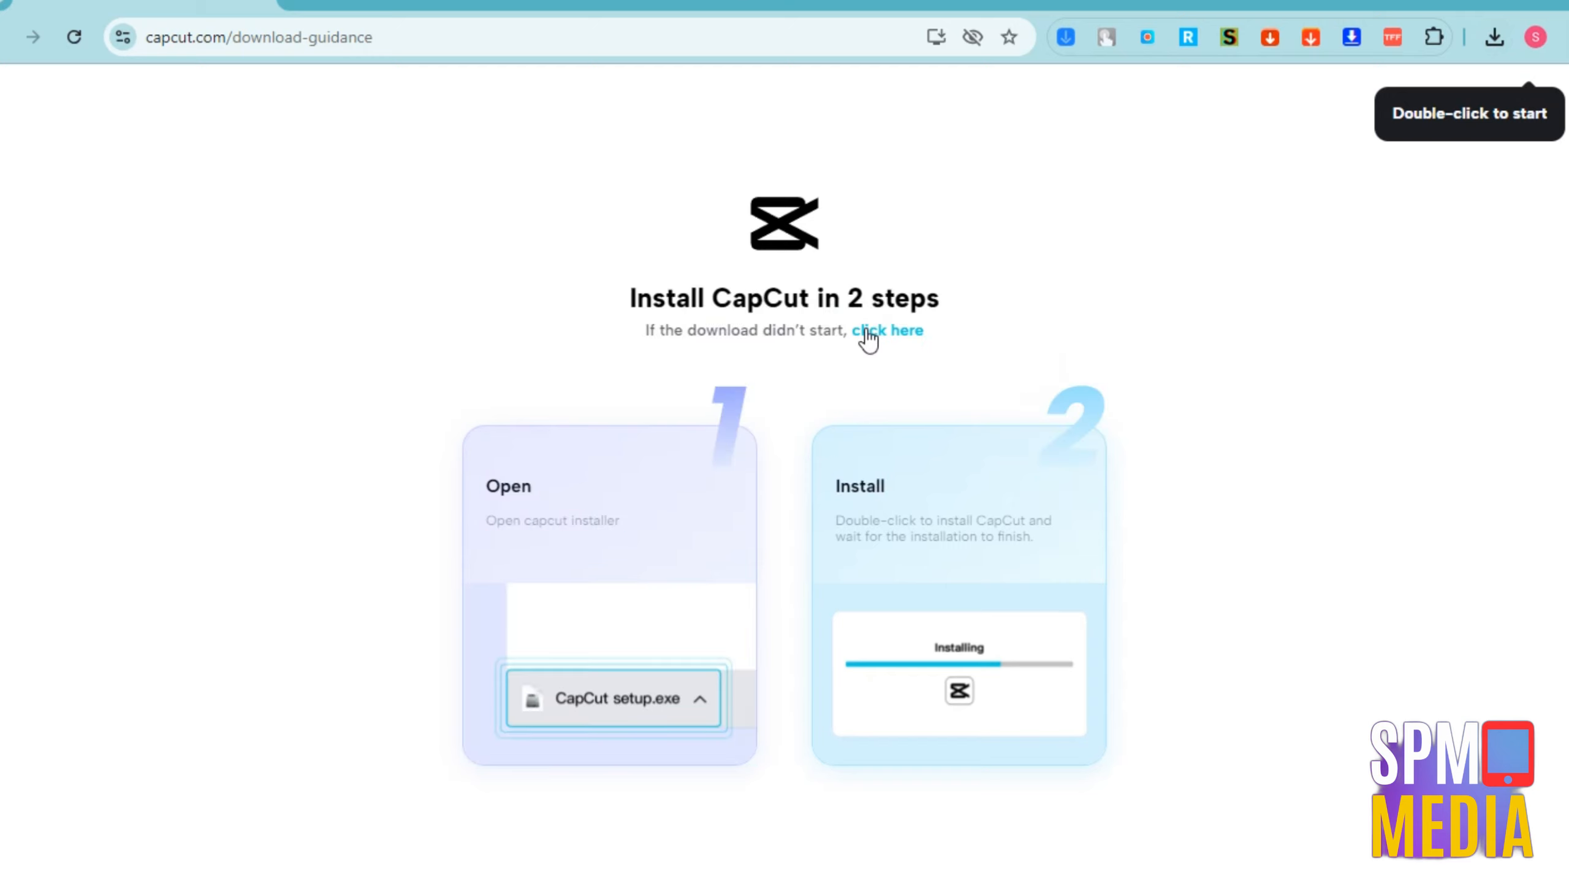
click(866, 332)
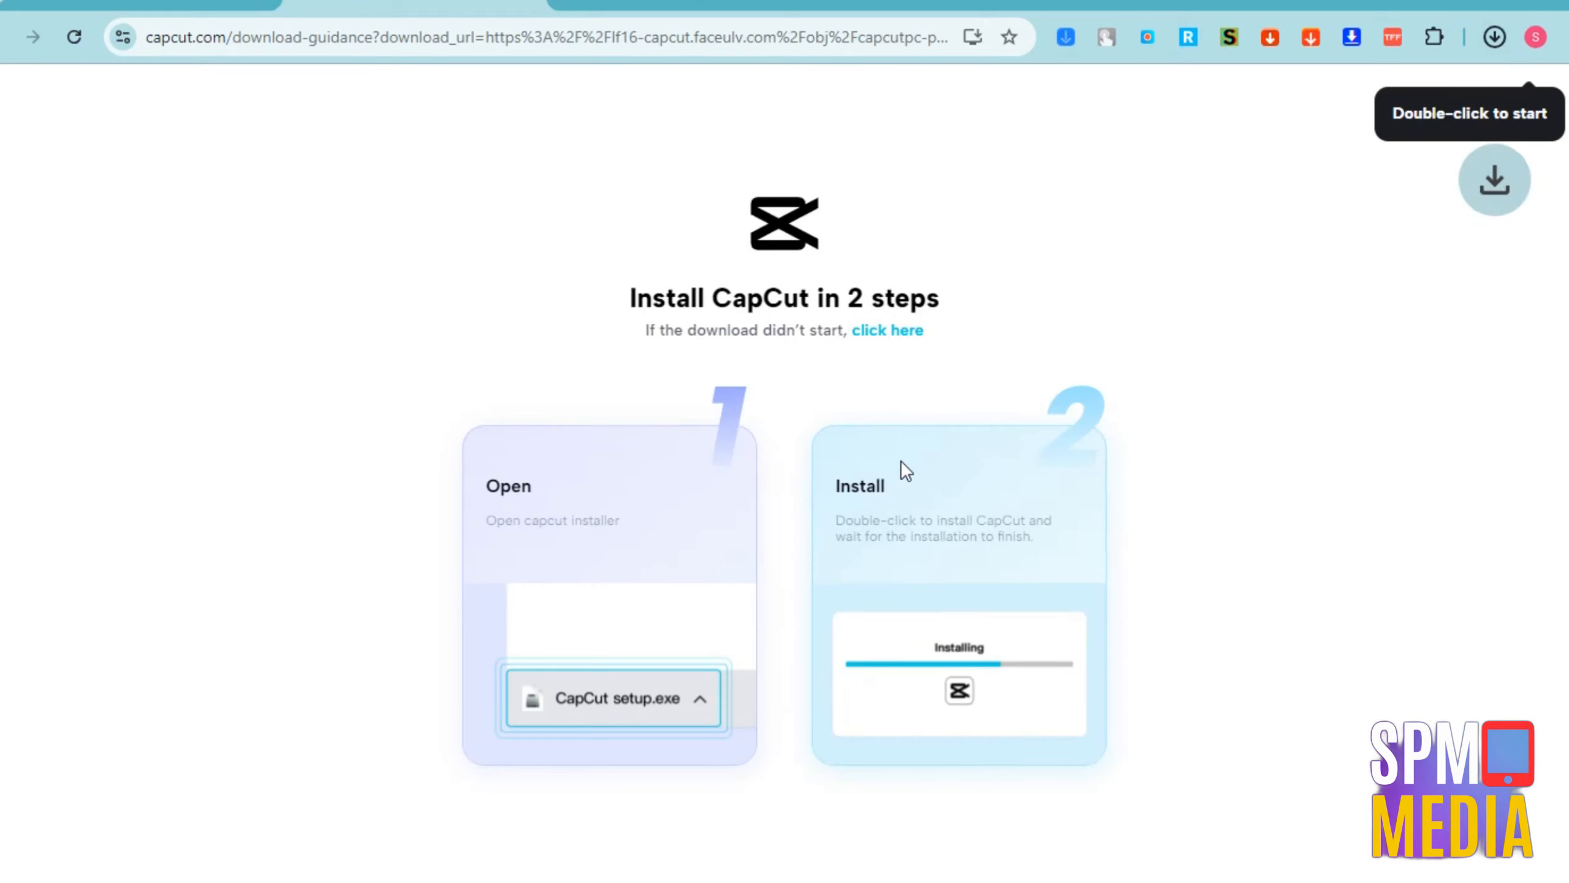
Locate the downloaded CapCut installer in the Downloads folder and run it as administrator.
click(1495, 37)
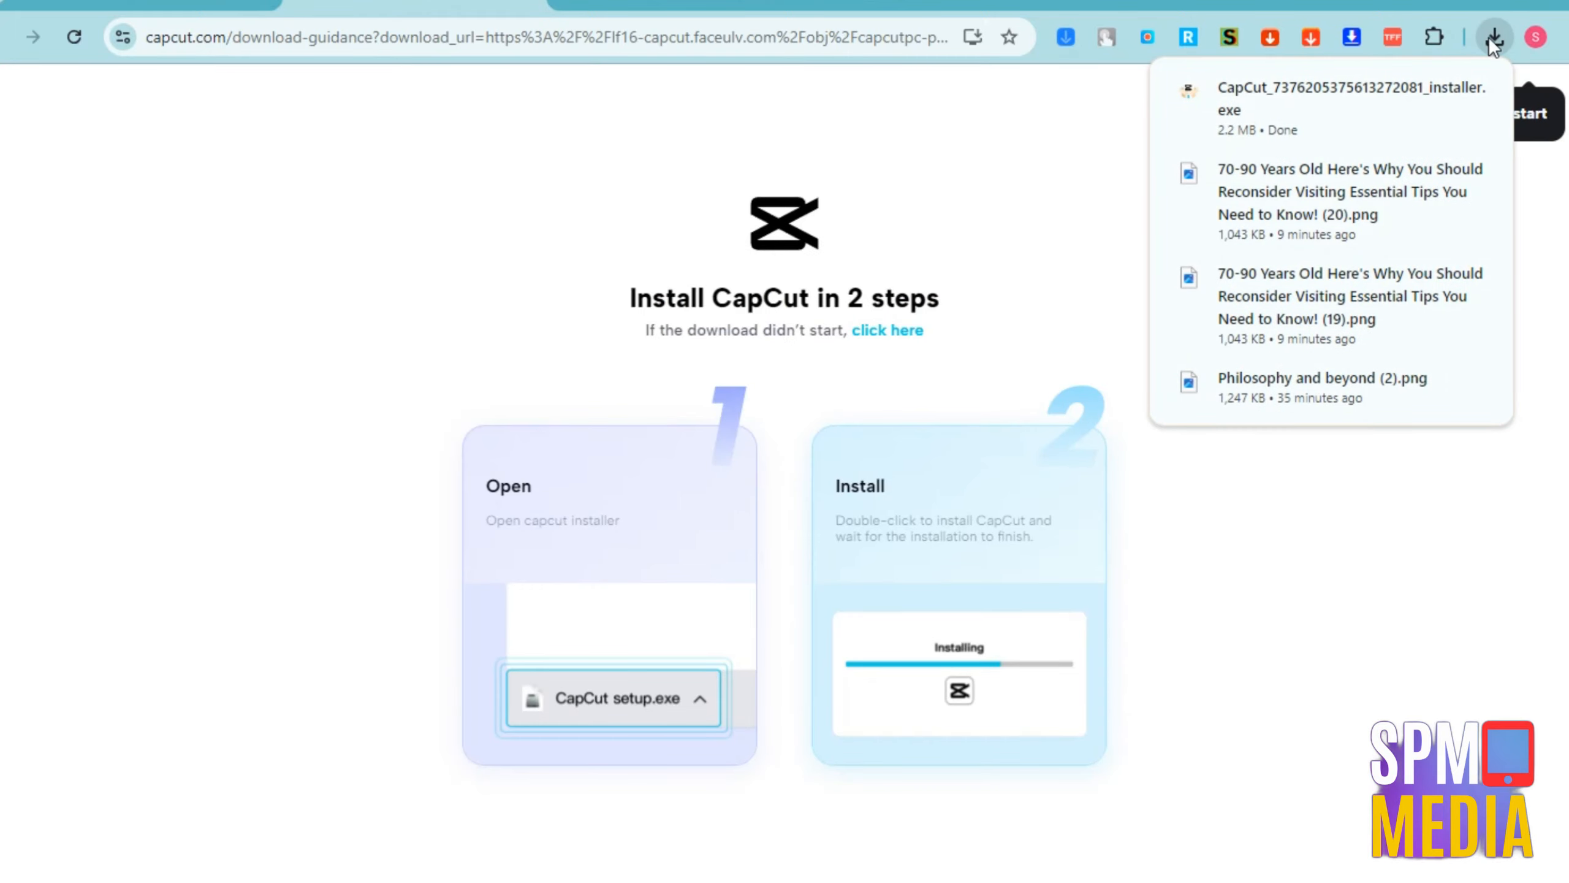
click(1434, 91)
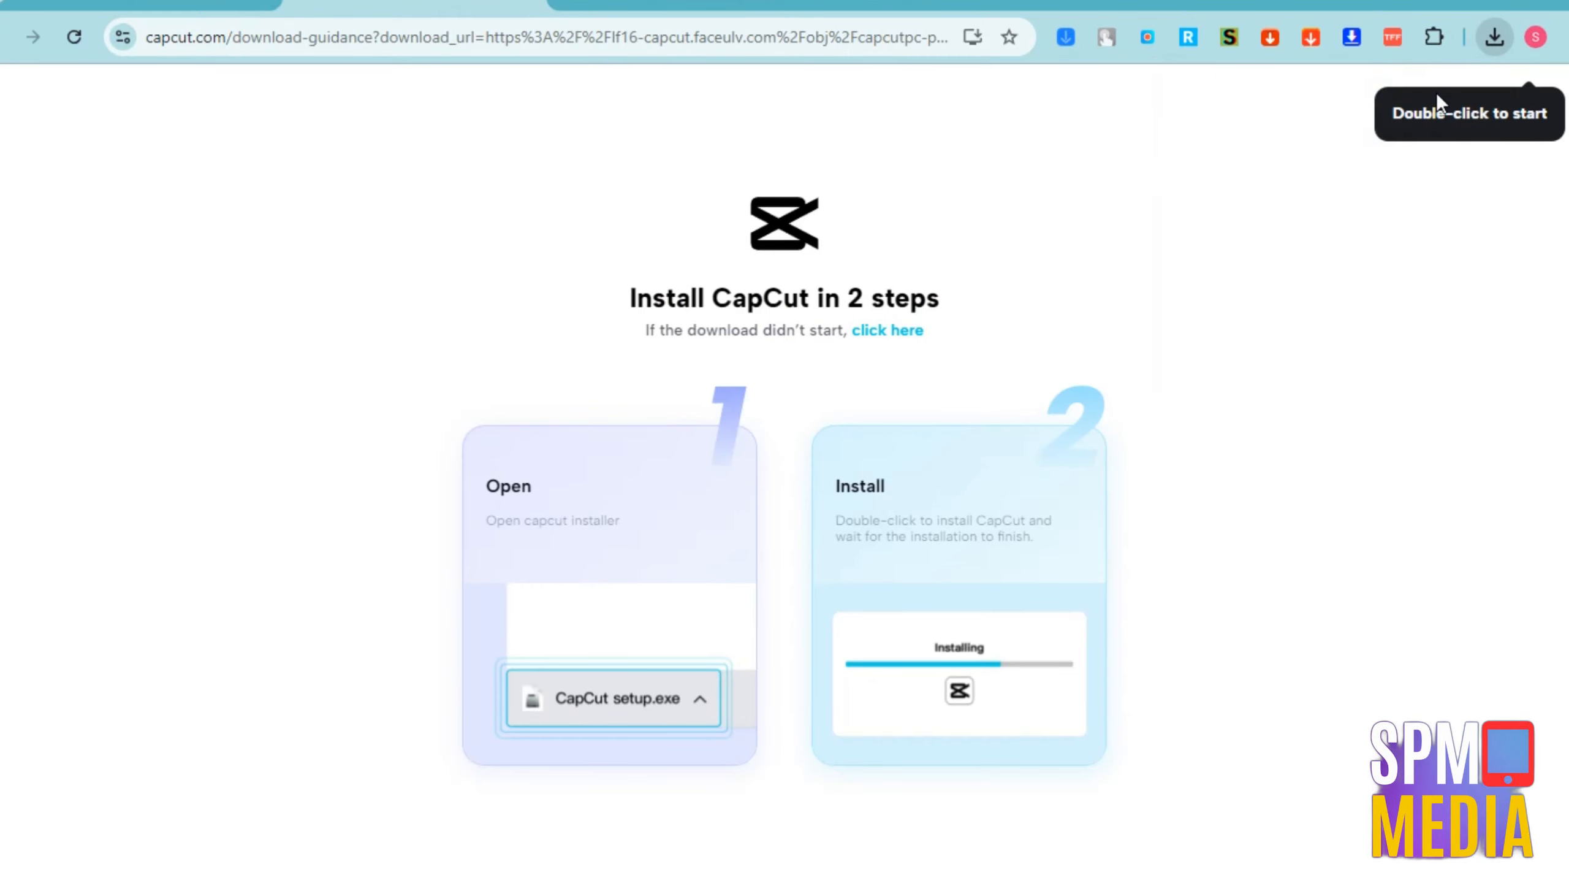
right_click(588, 318)
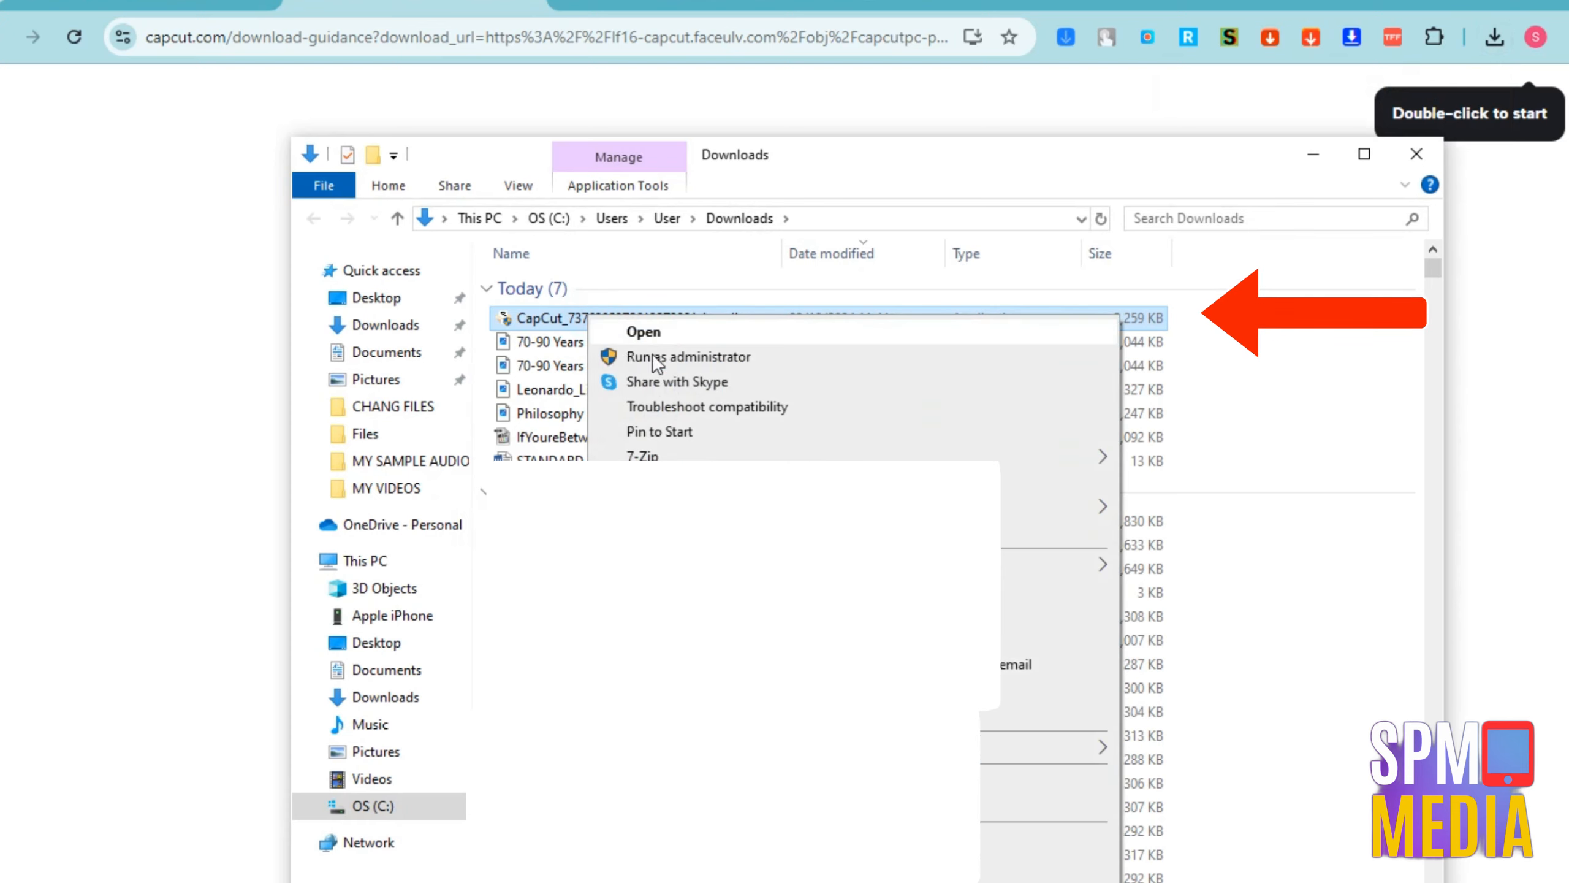
click(709, 357)
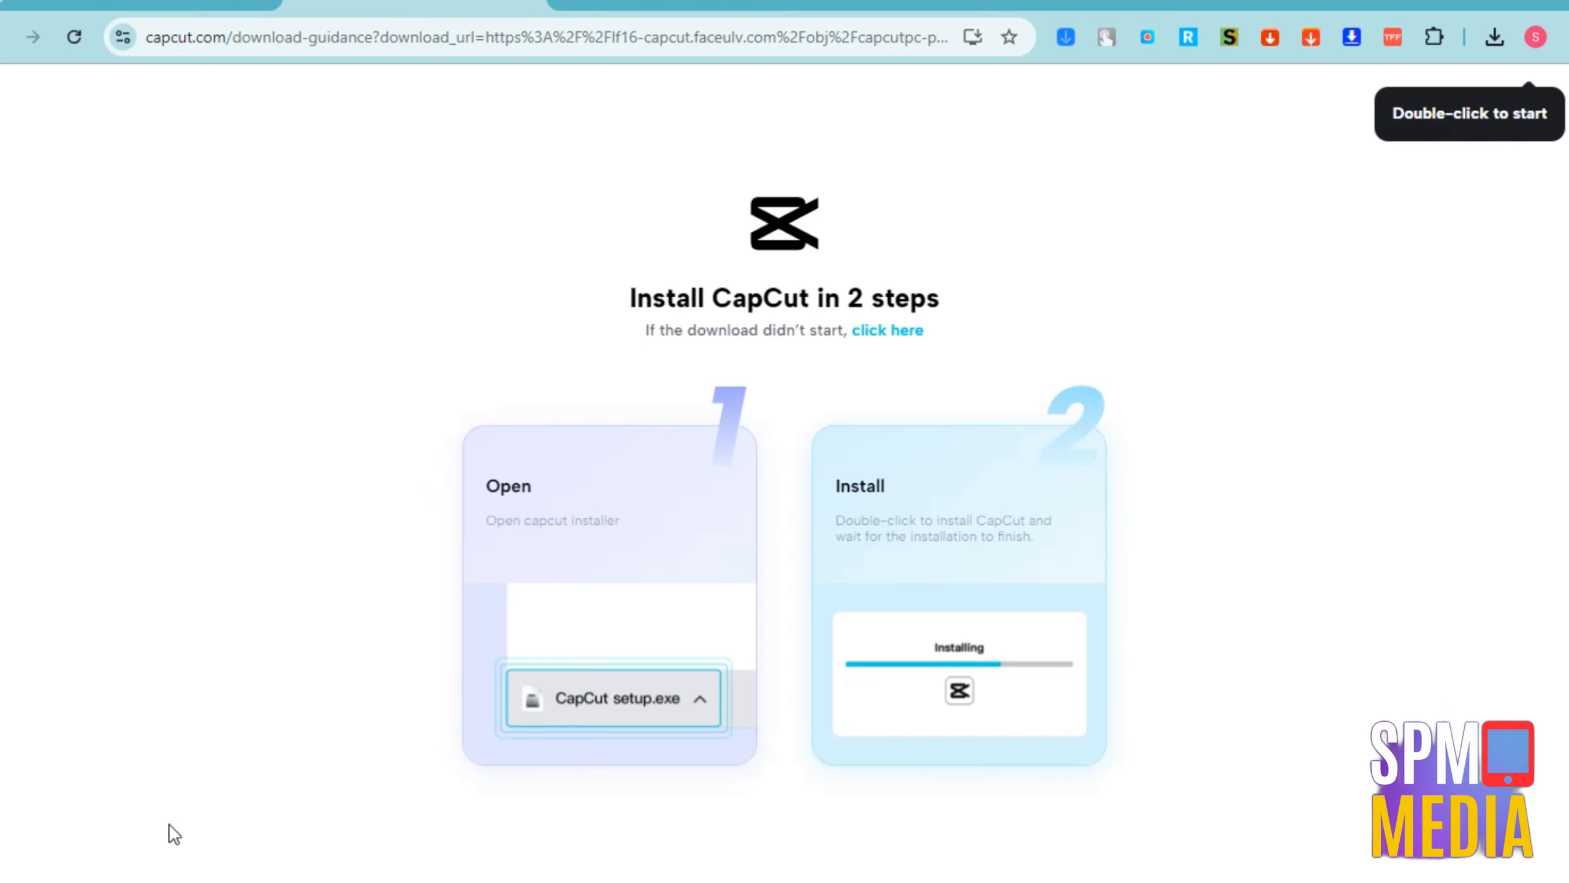
Search Windows for "ca" and open the CapCut desktop app.
key(super)
text(ca)
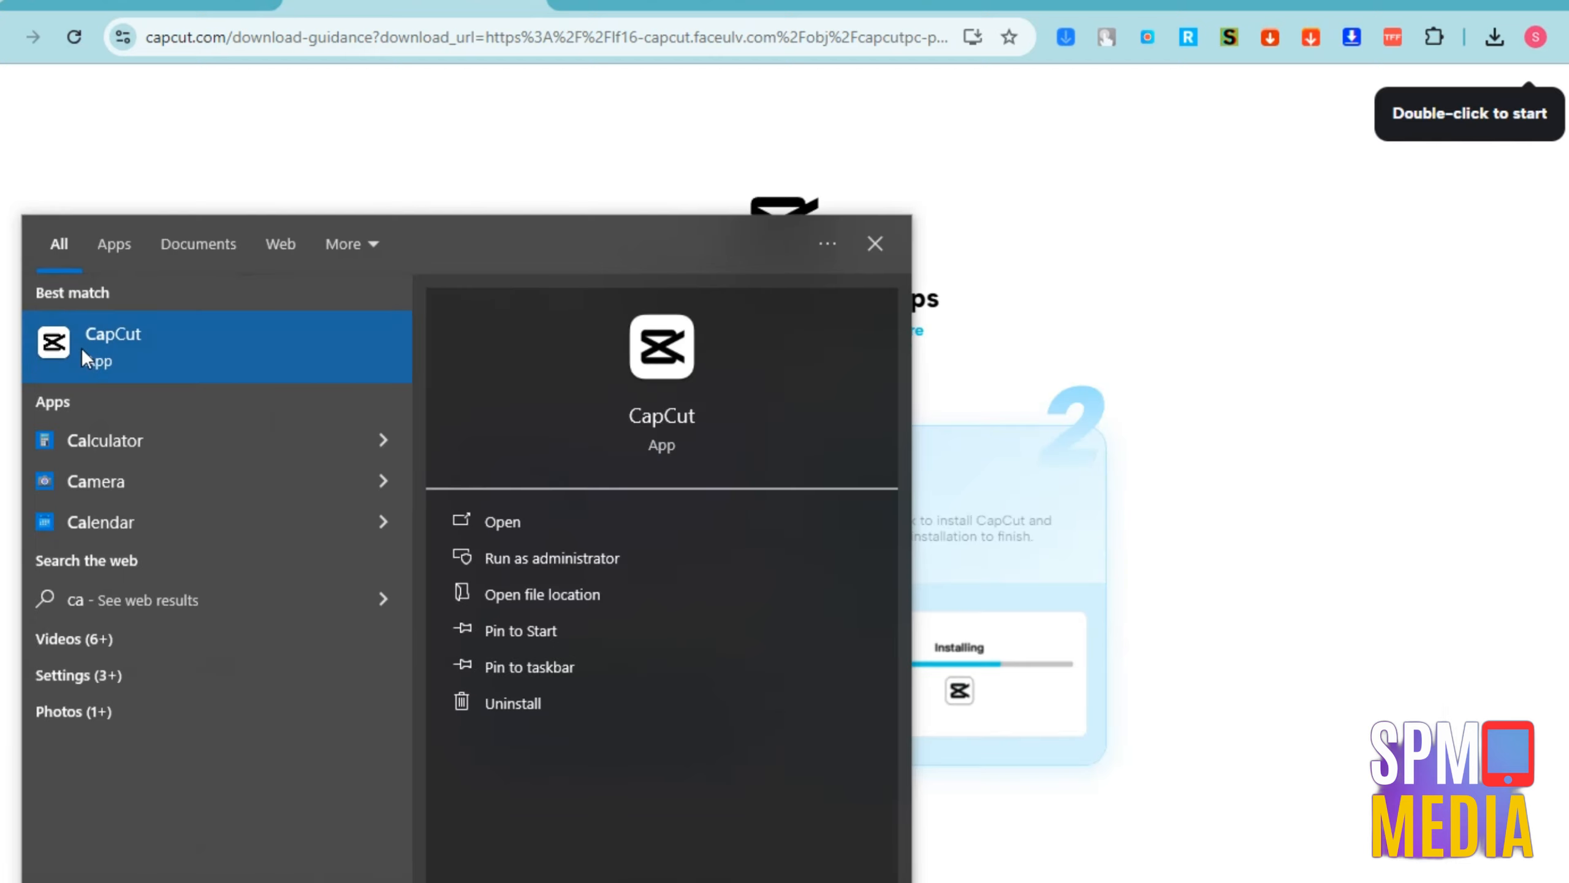
click(503, 522)
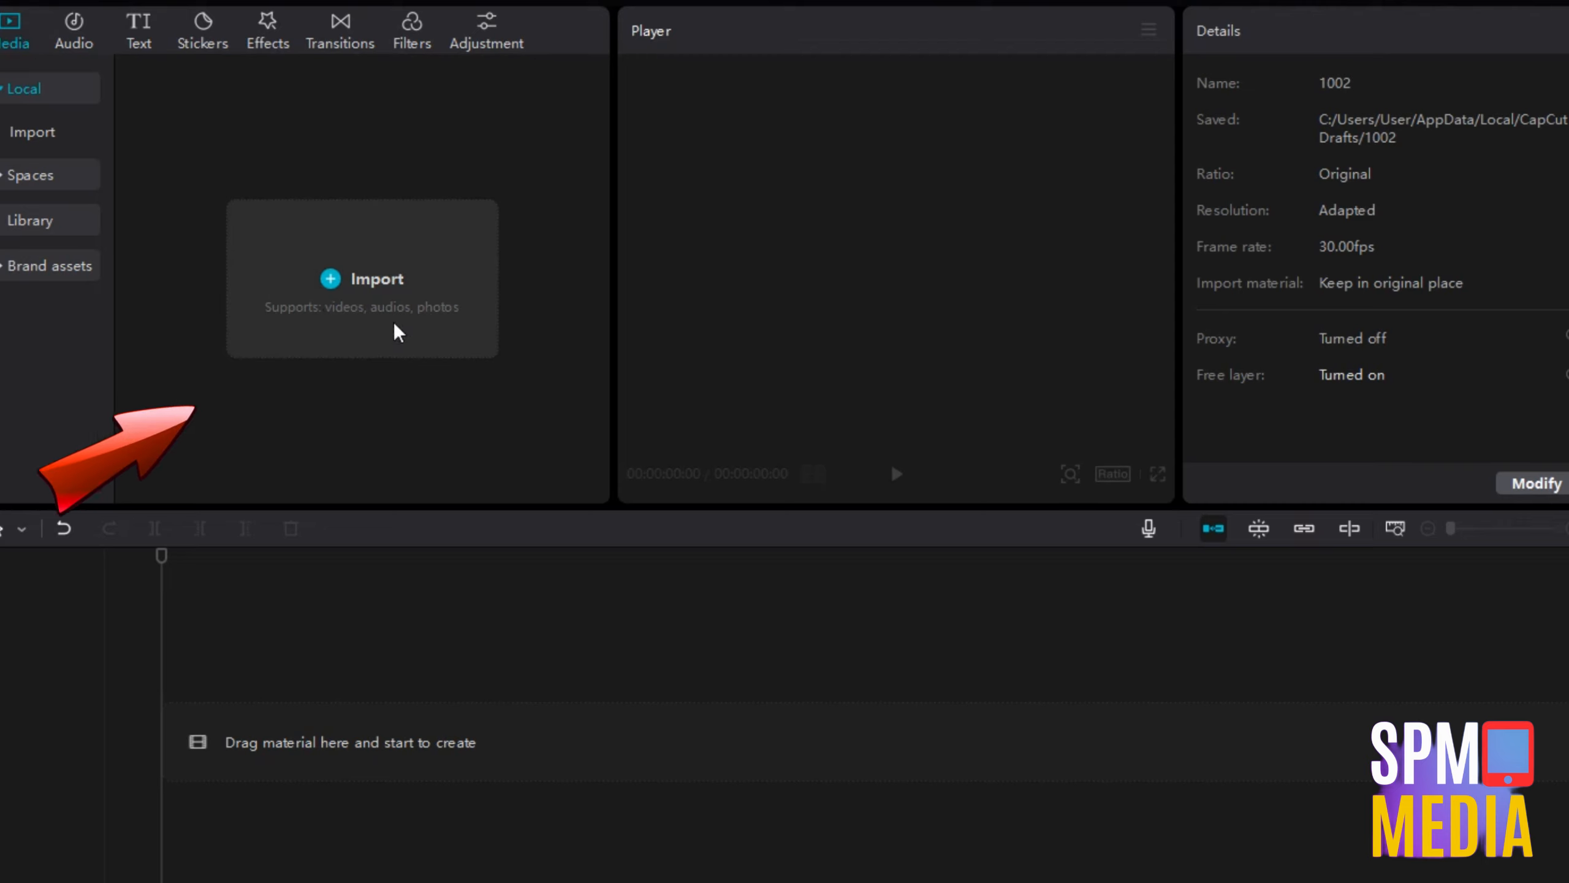
Import the JPG photo of the woman by the sea and the 2873848 MP4 street video into the project's local media.
click(371, 286)
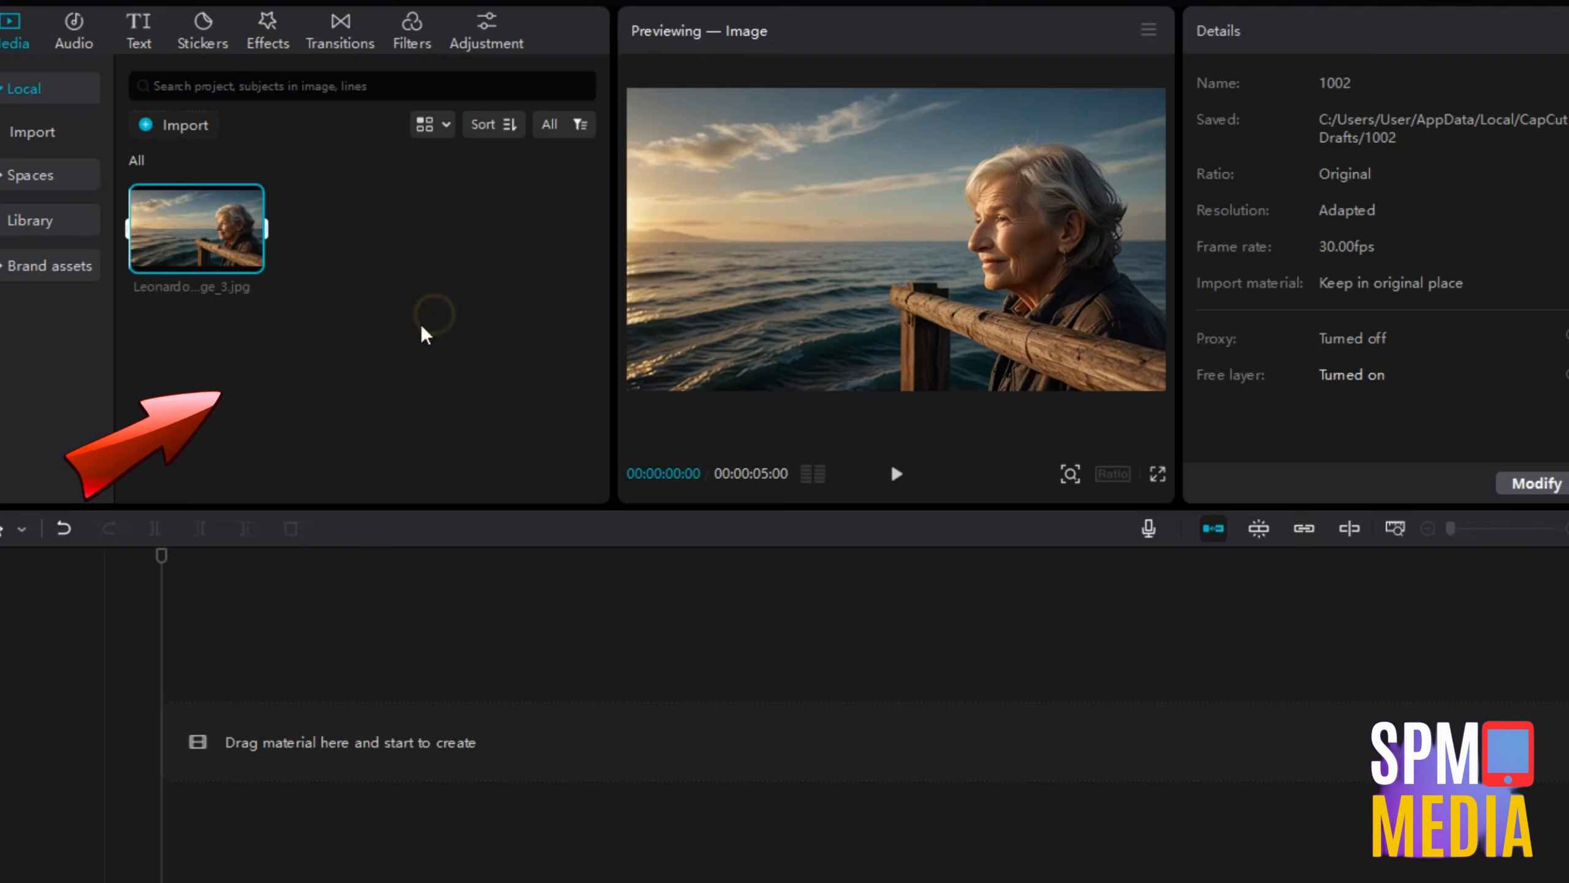
mouse_move(259, 208)
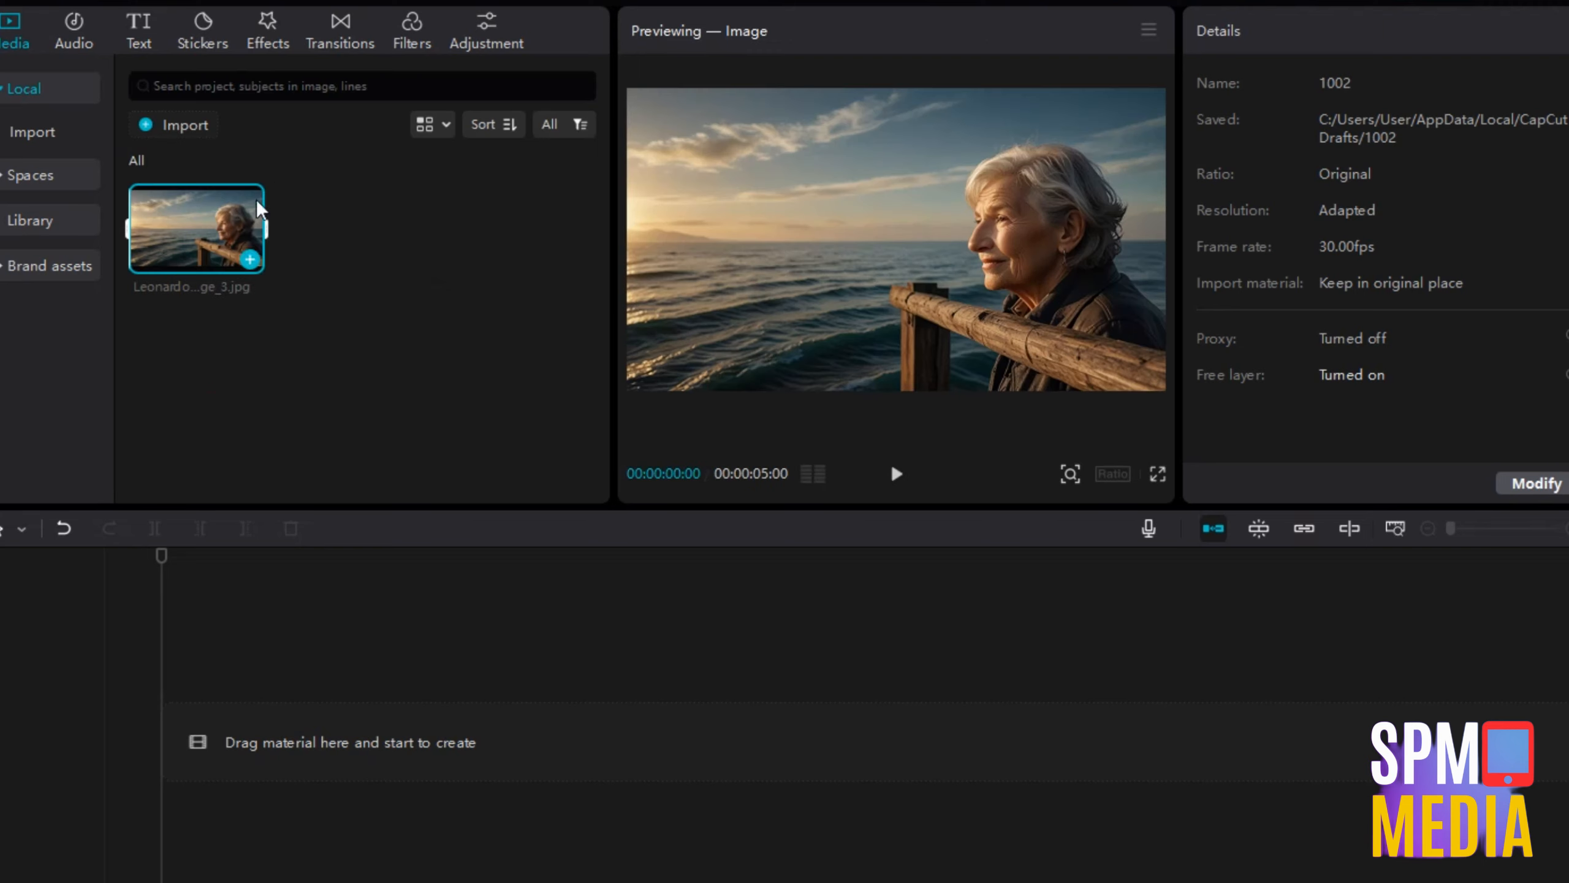
click(162, 126)
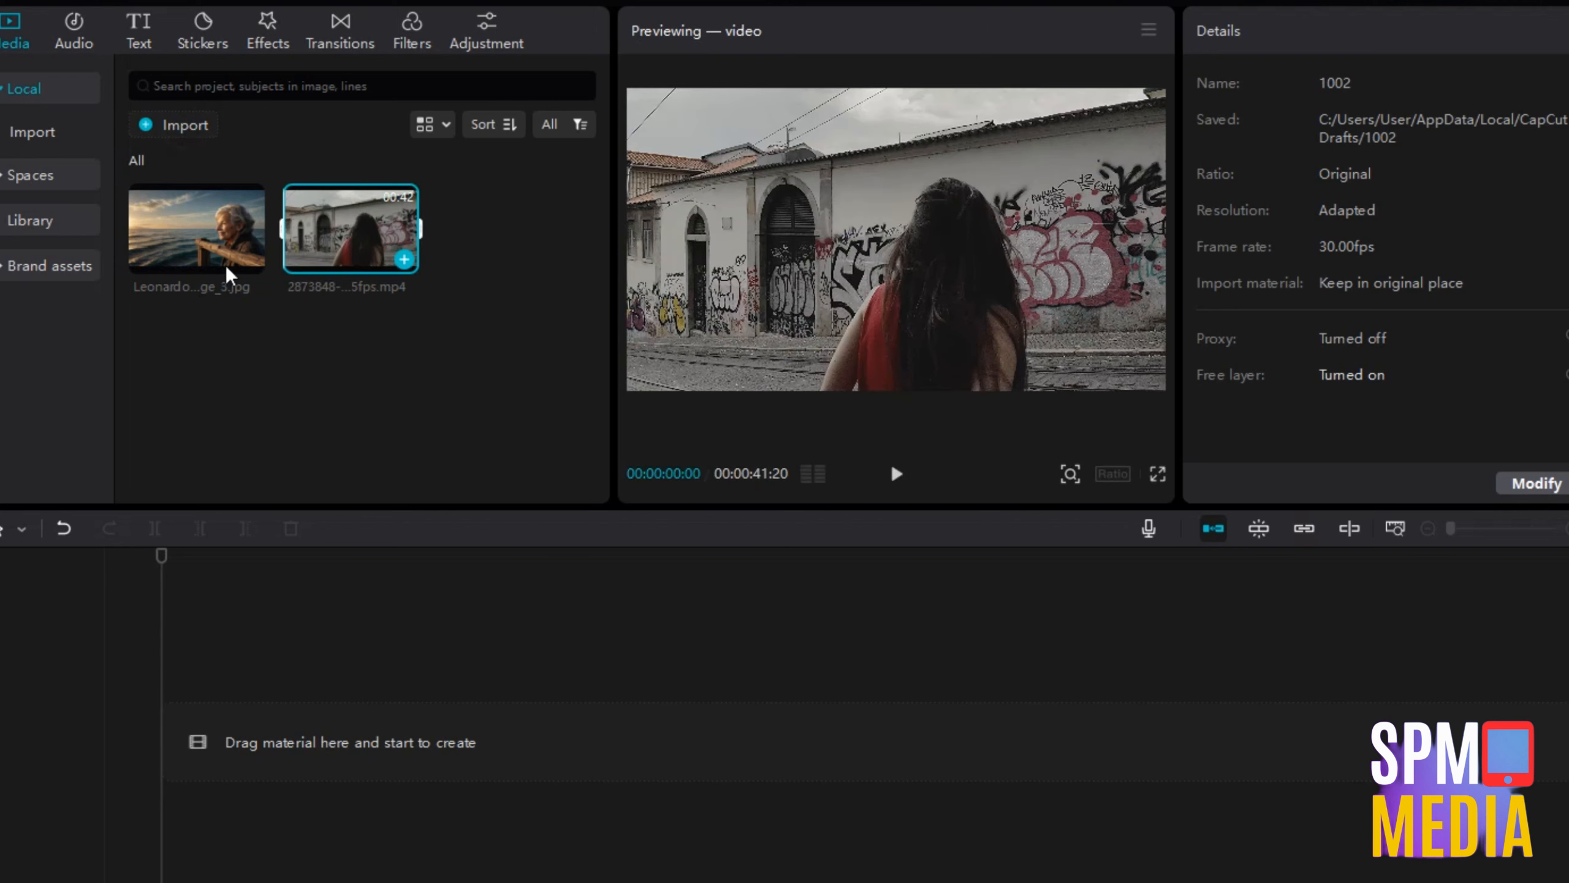
mouse_move(237, 263)
Download the 47-second blue starry space clip from the stock media library and add it to the timeline.
click(44, 137)
click(37, 176)
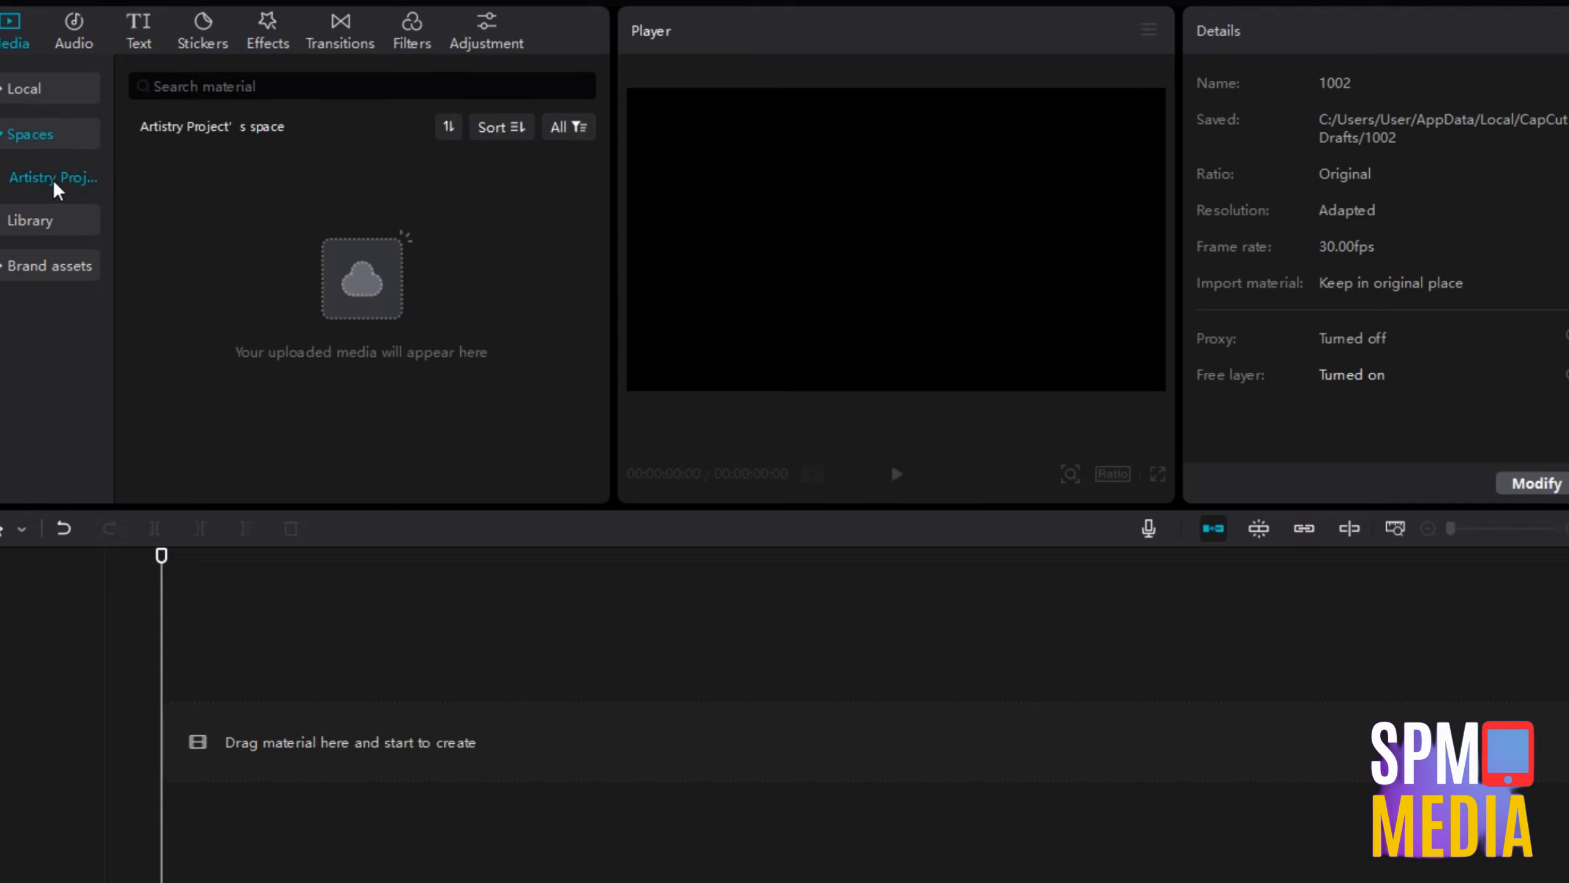
click(87, 226)
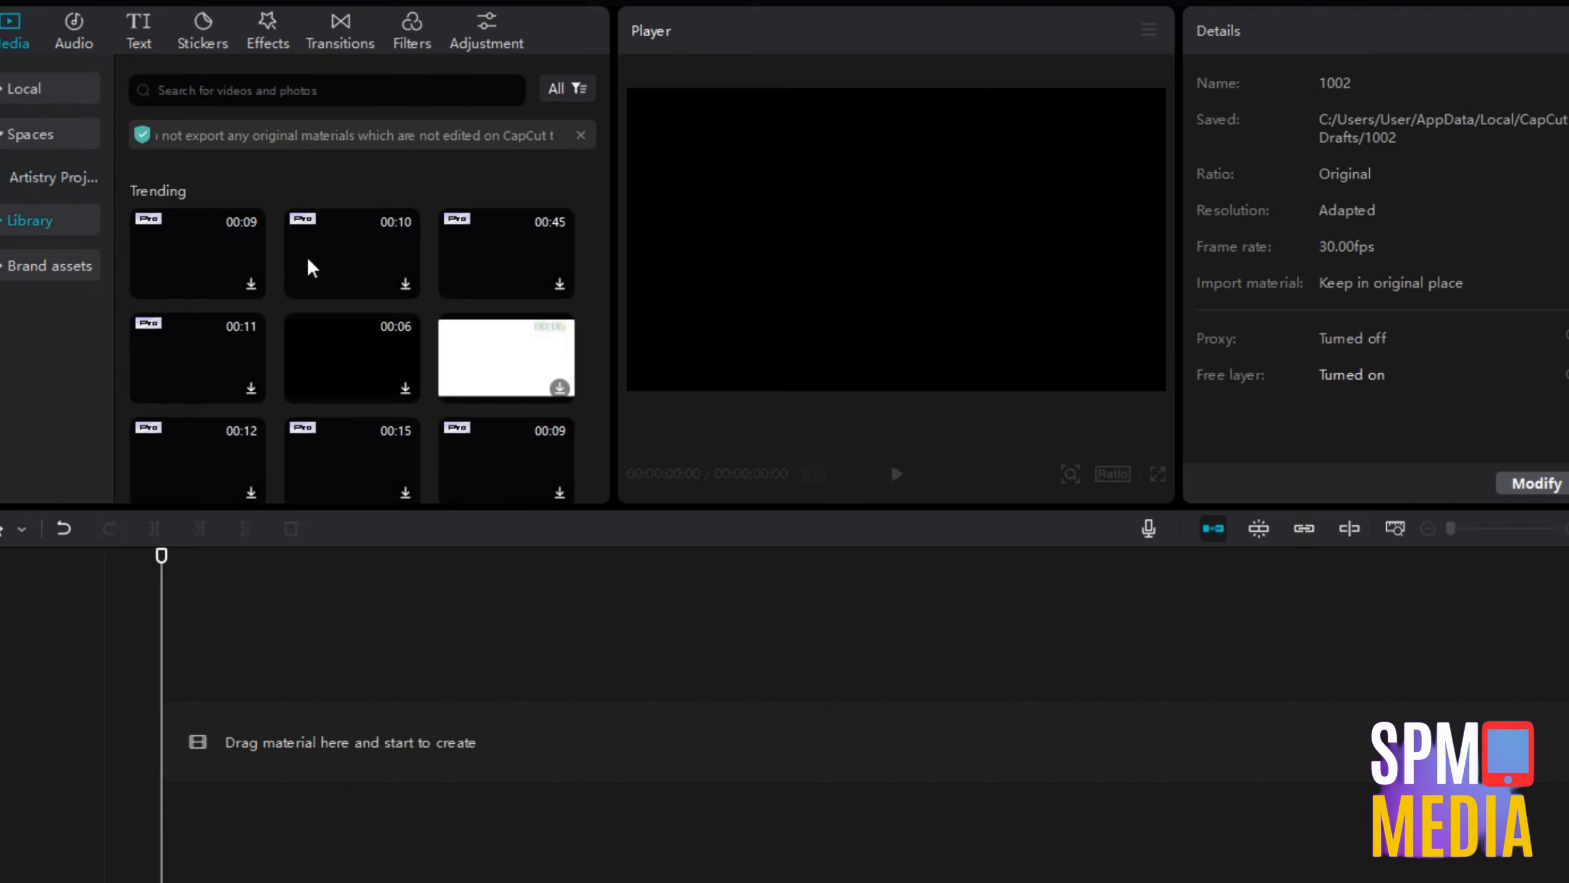
scroll(468, 288, down, 5)
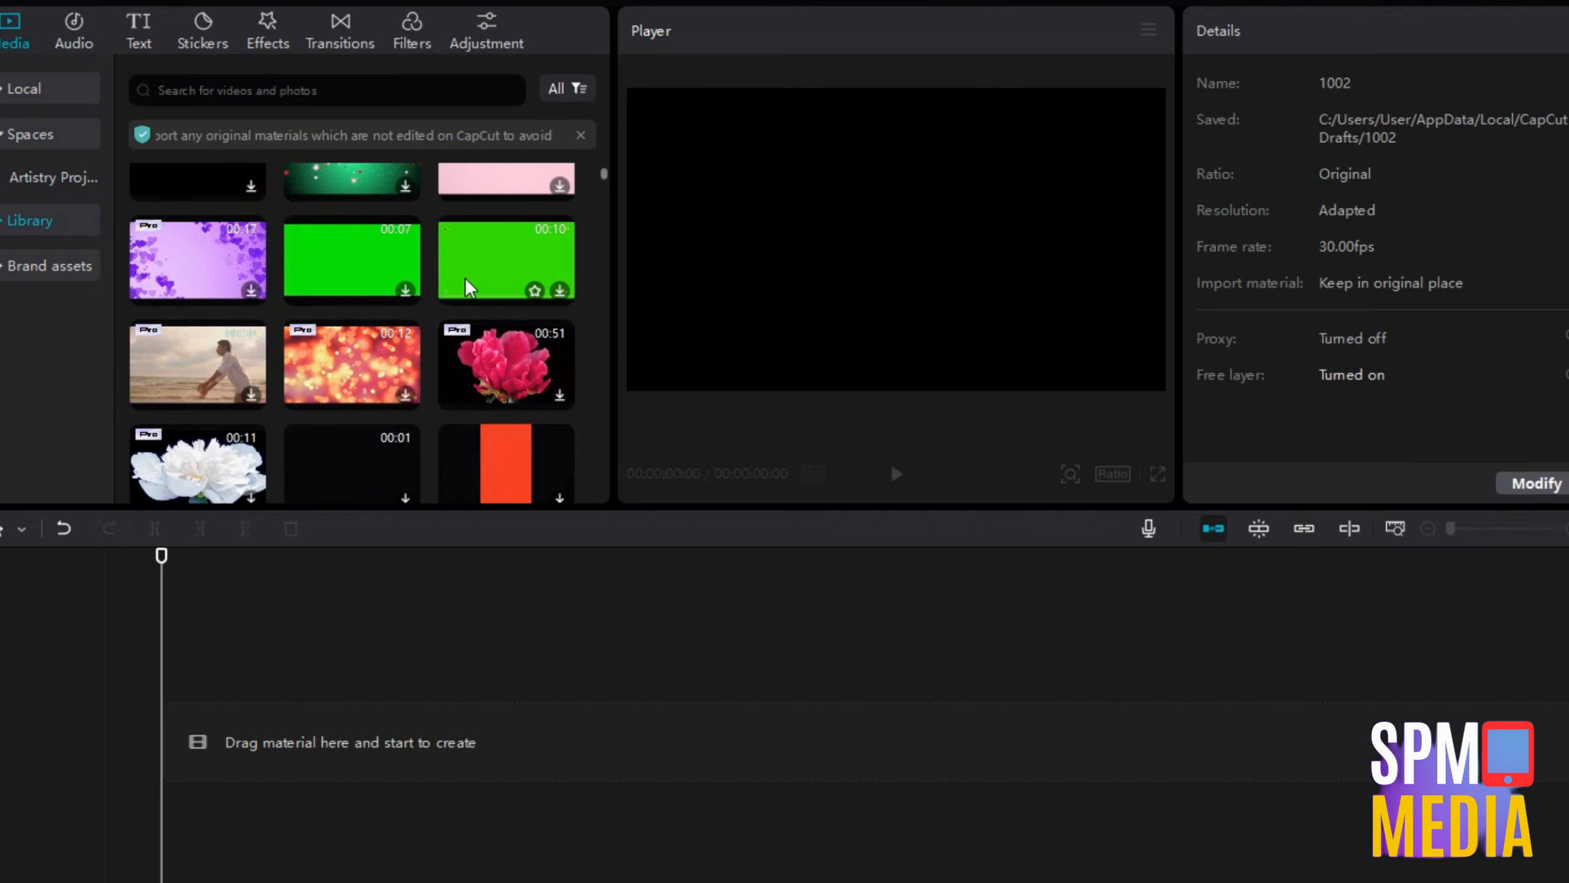
scroll(468, 289, down, 3)
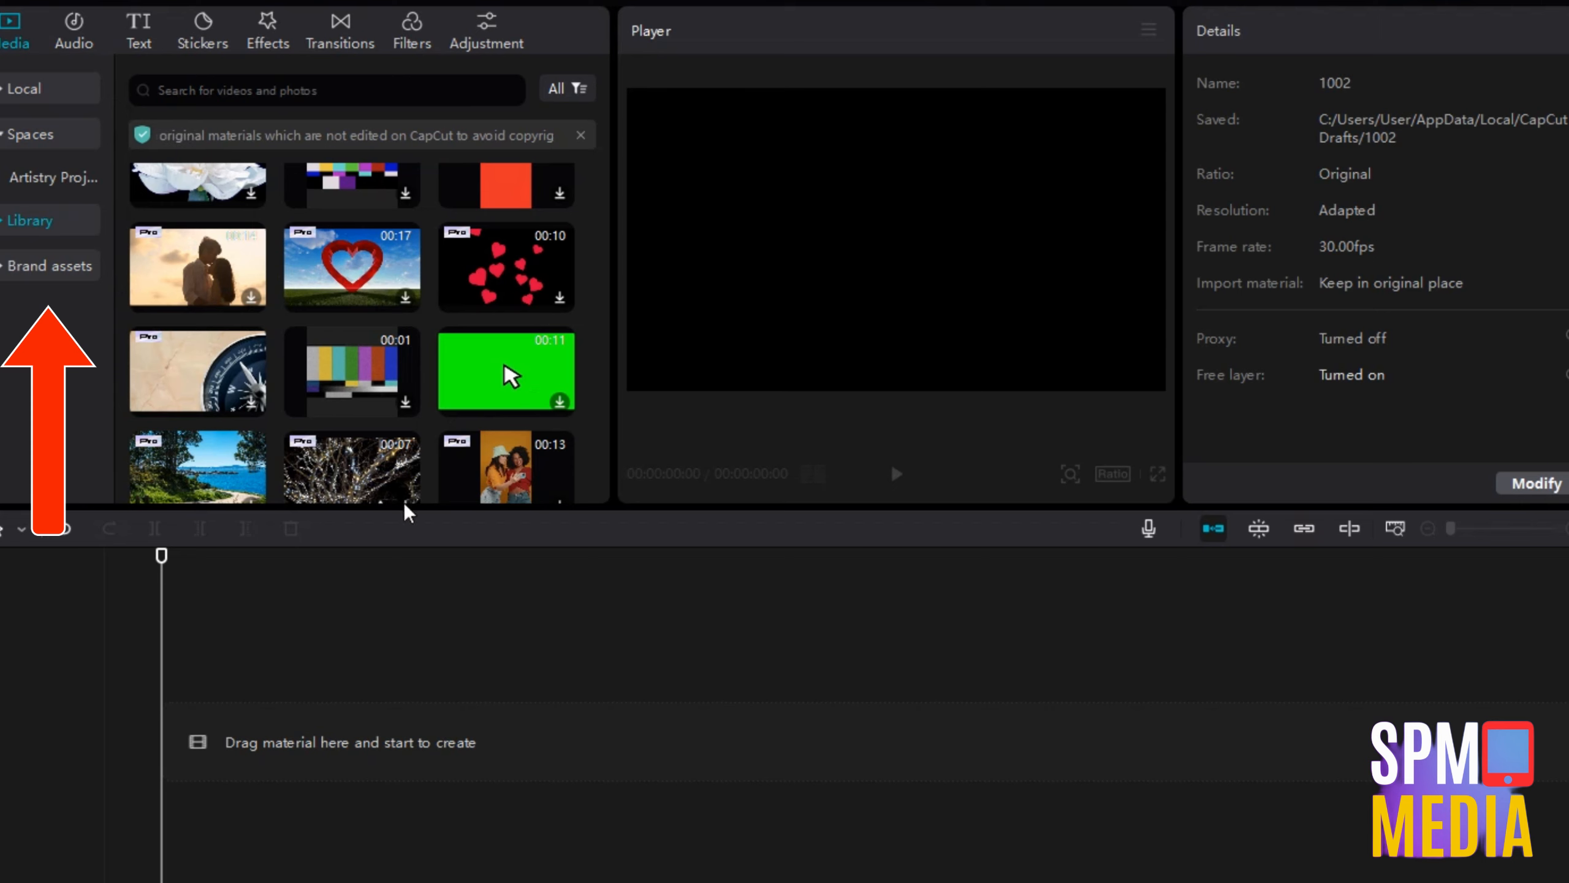
scroll(480, 406, down, 5)
scroll(472, 340, down, 3)
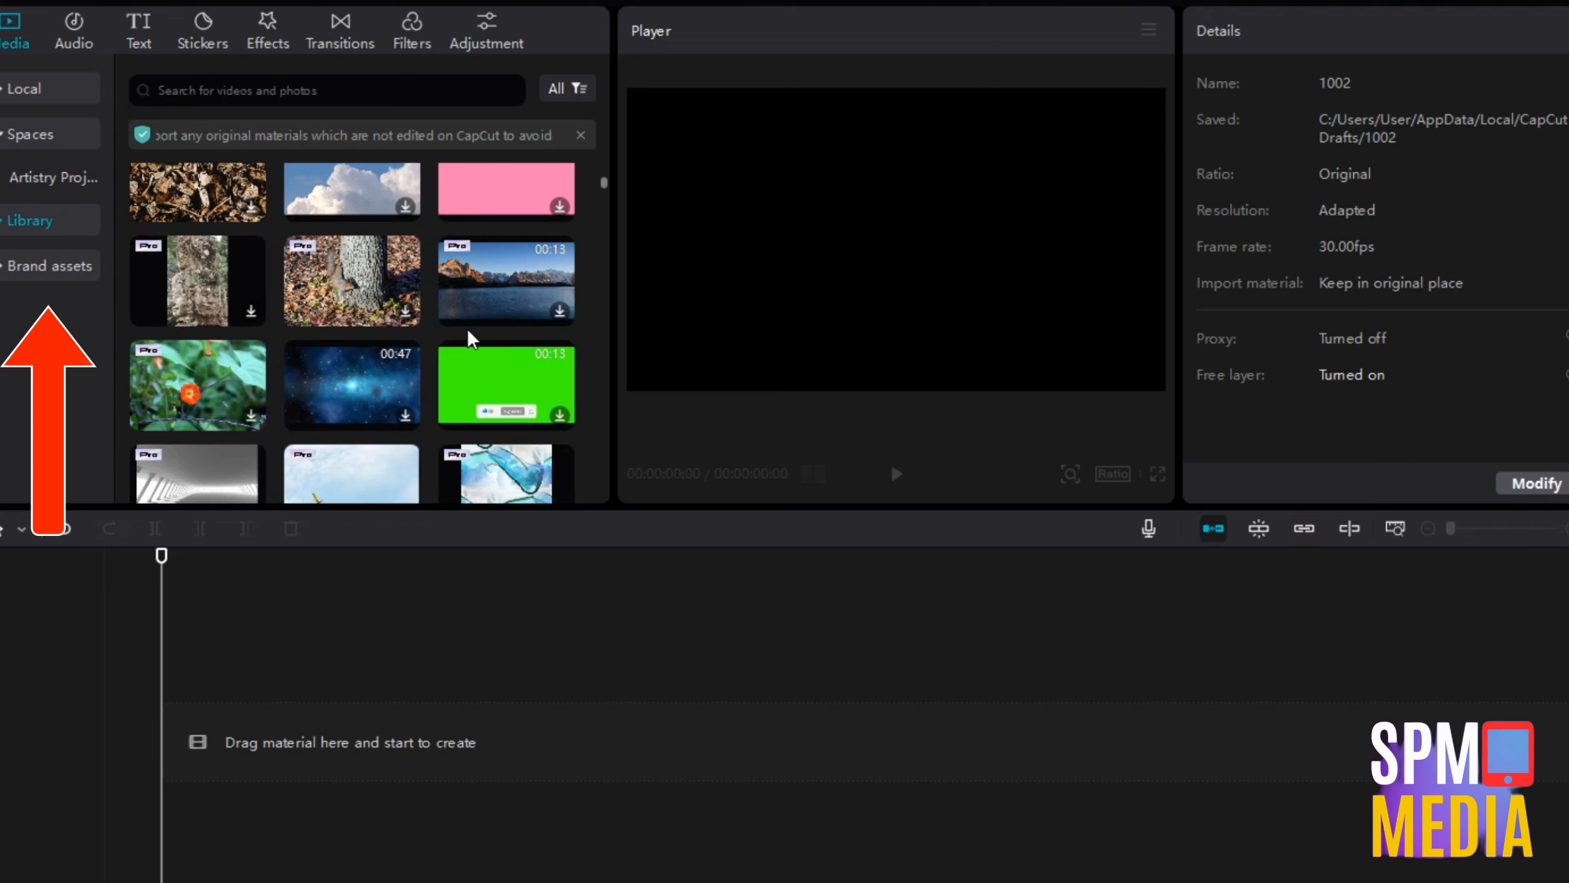
scroll(414, 374, up, 2)
scroll(417, 380, down, 2)
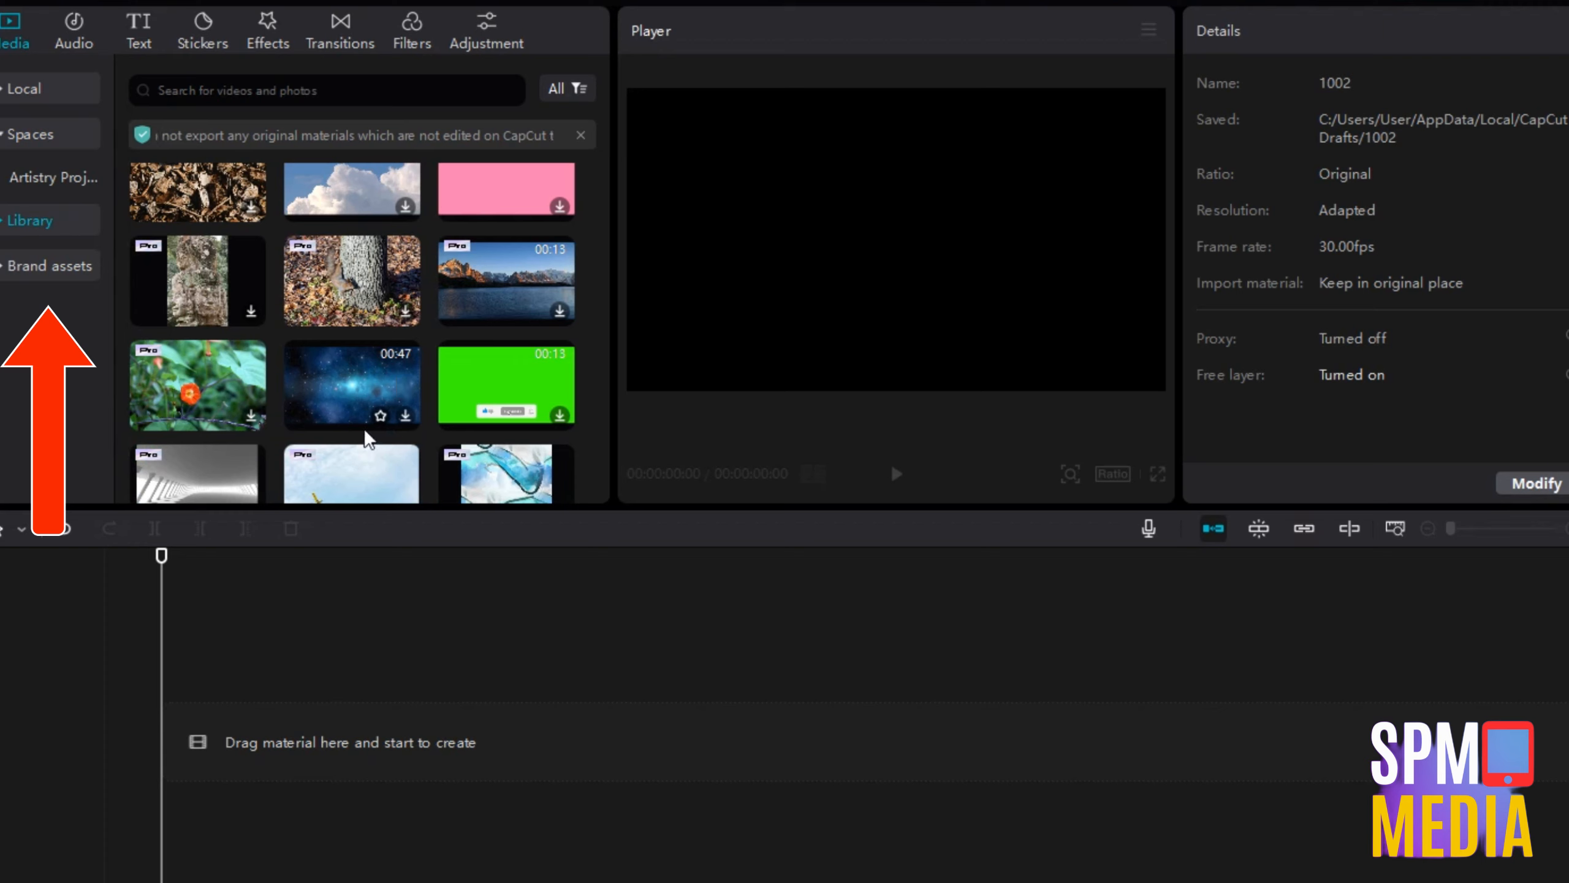
click(406, 415)
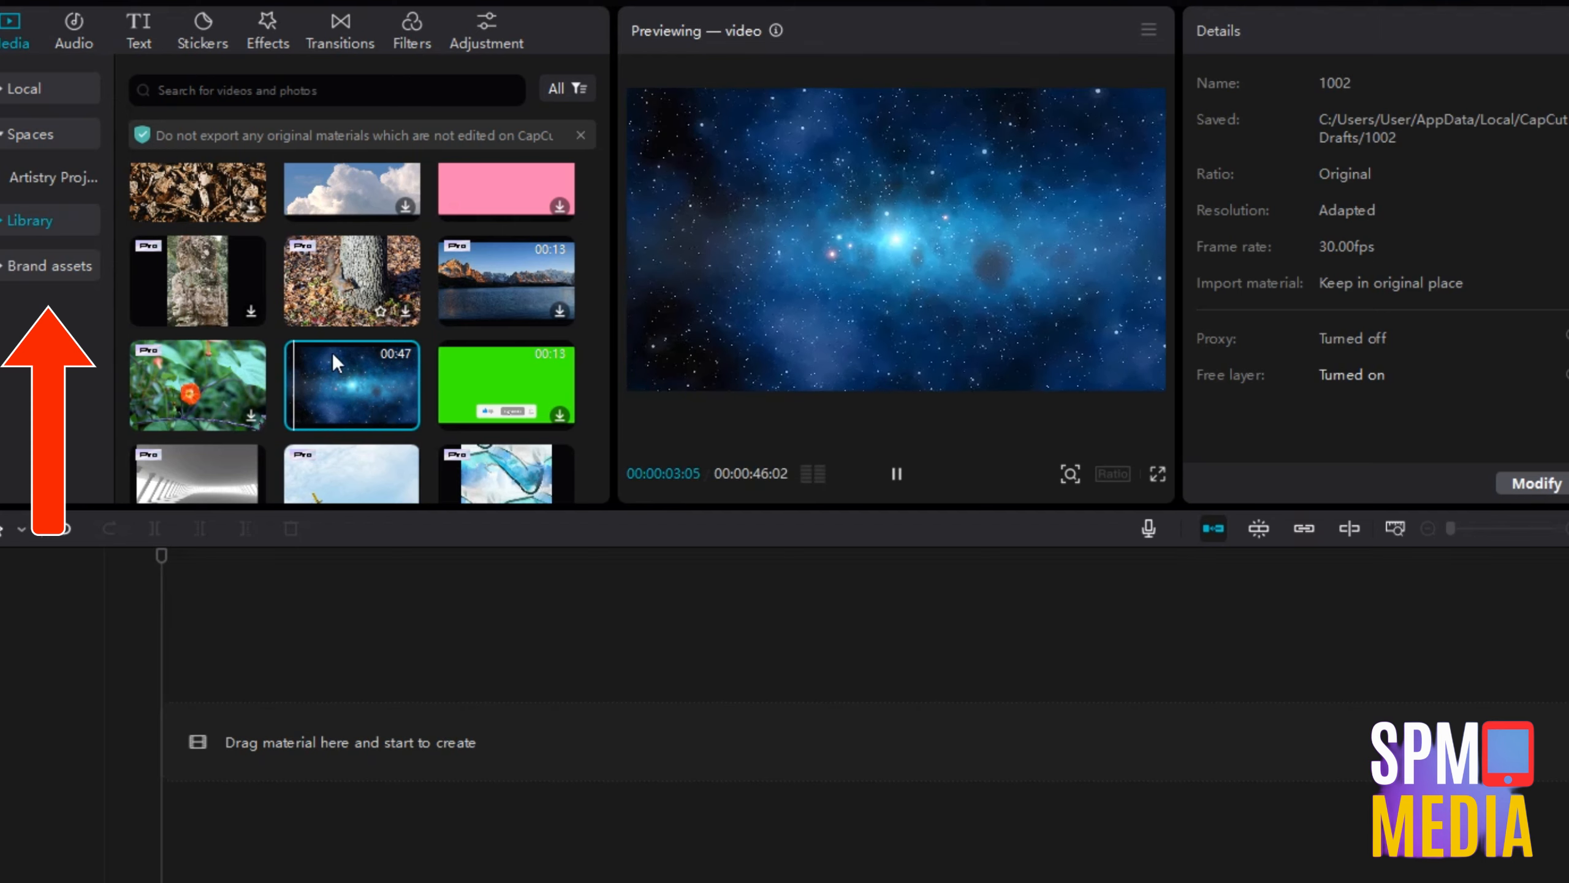
click(404, 415)
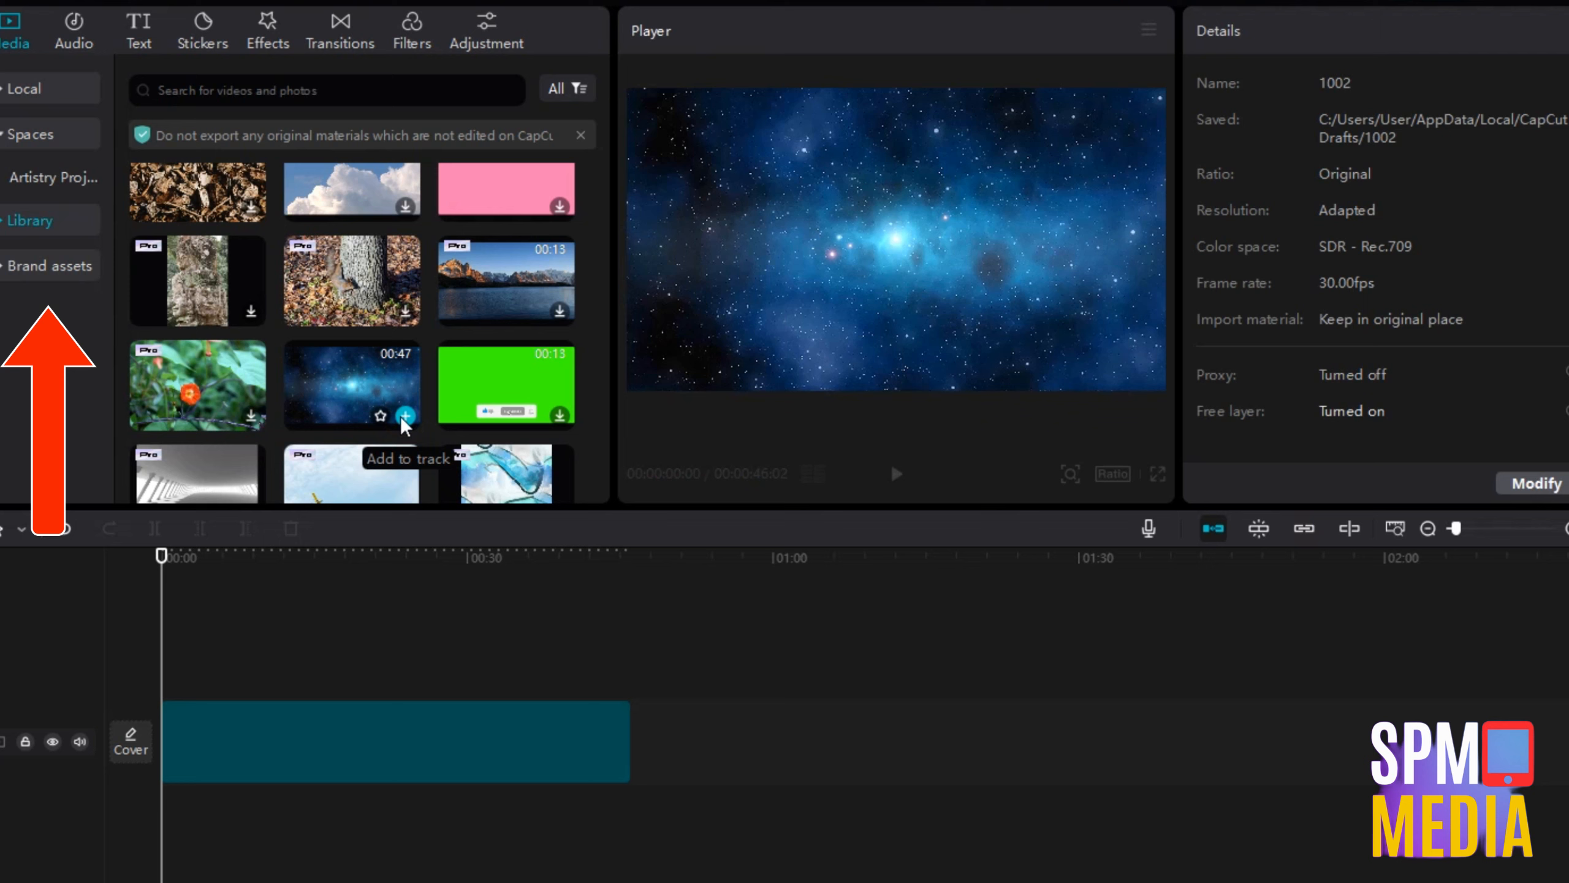
click(280, 761)
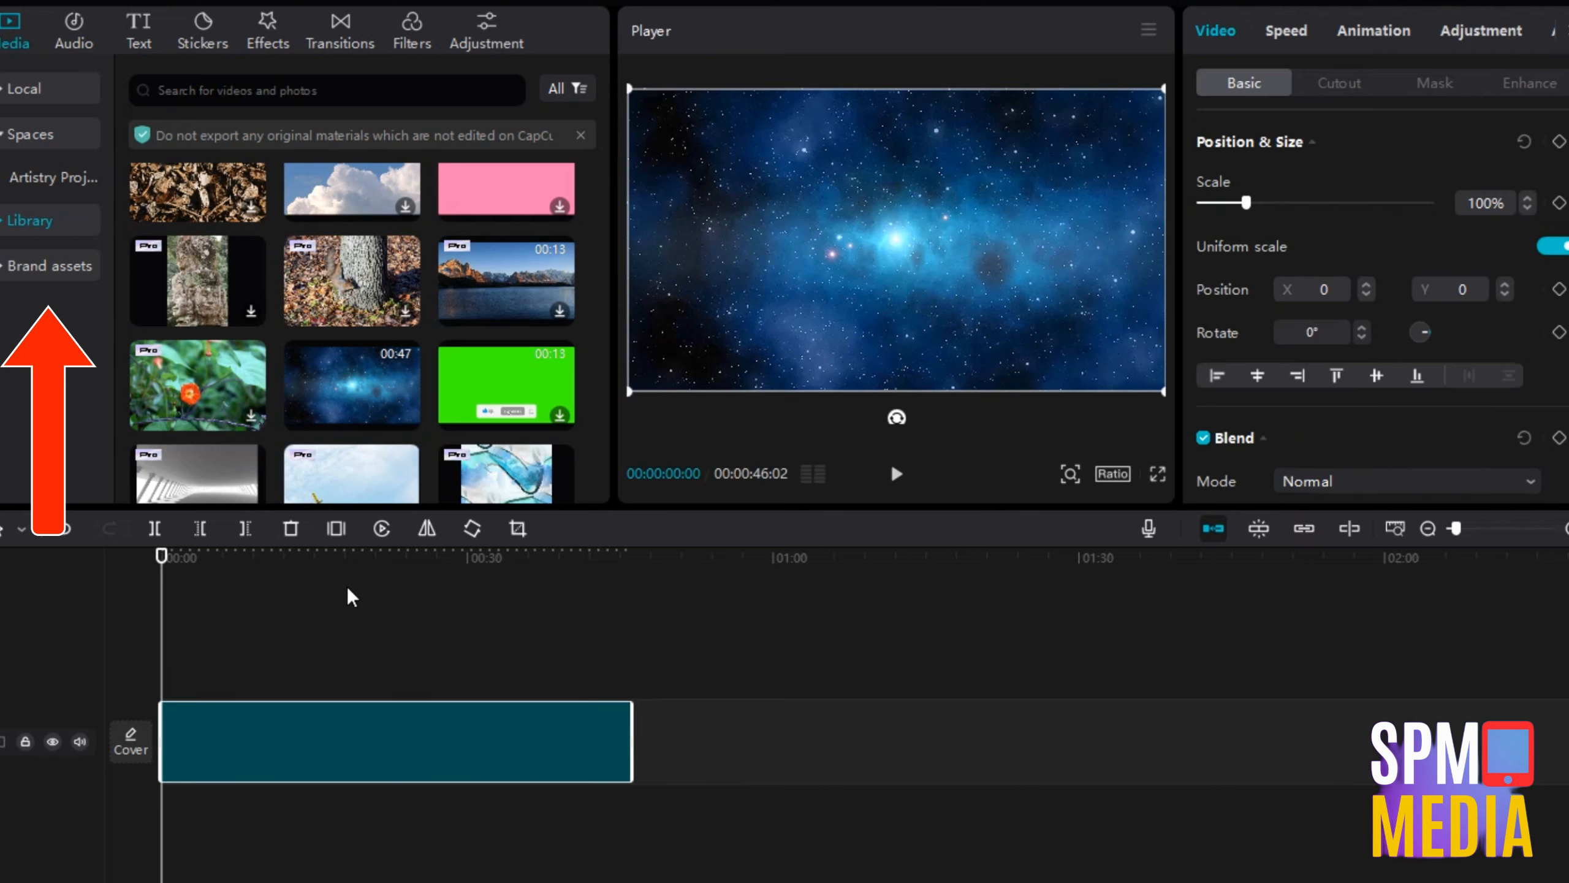
View the images and videos stored in the brand assets.
click(57, 272)
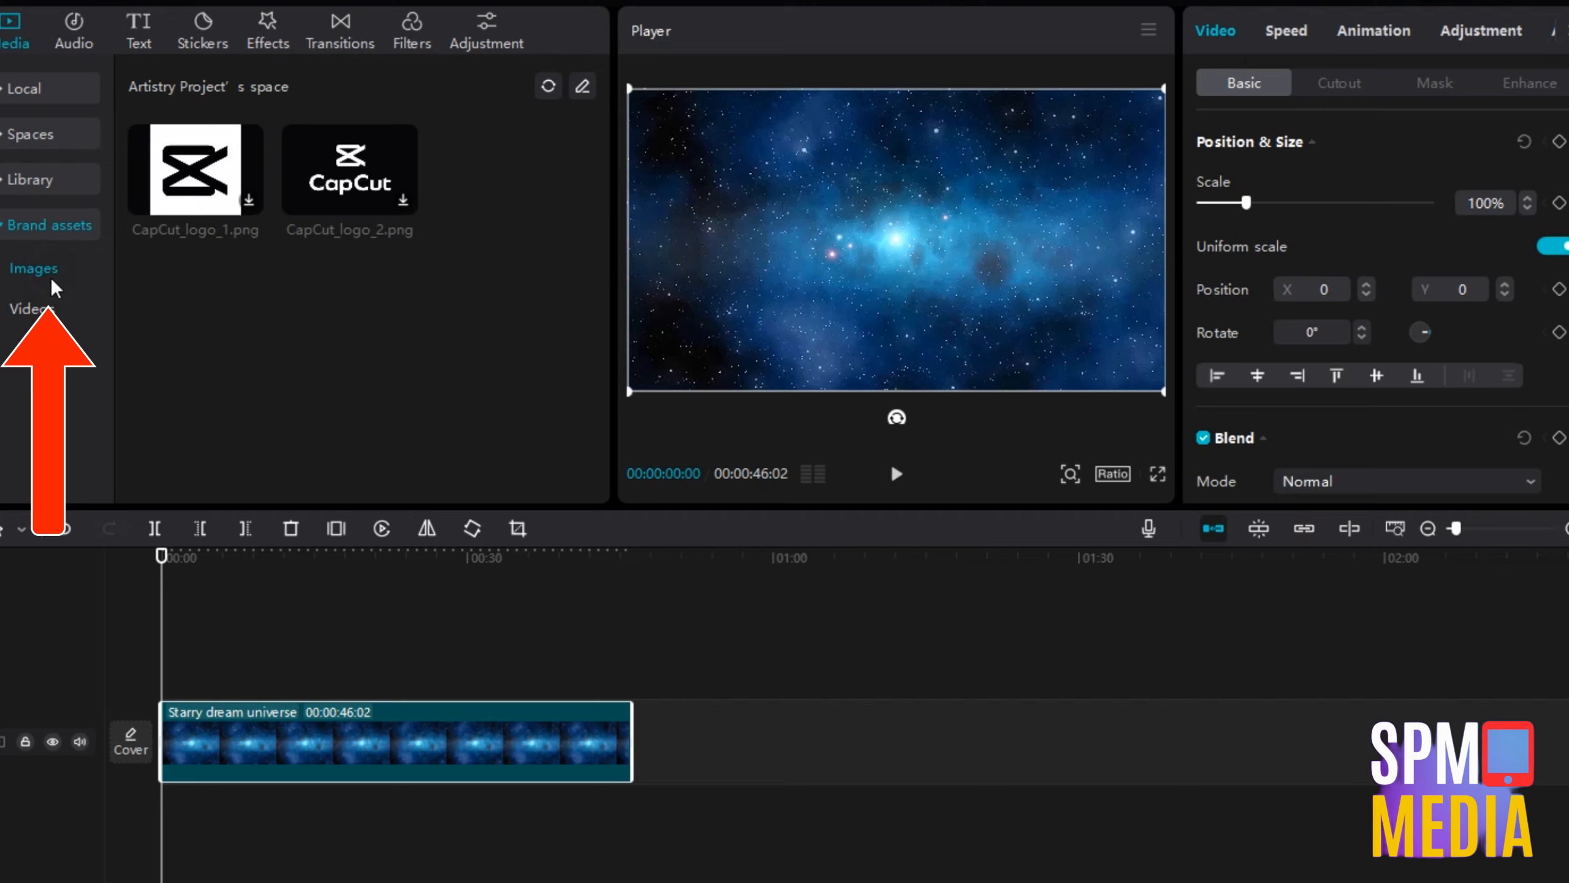
click(32, 307)
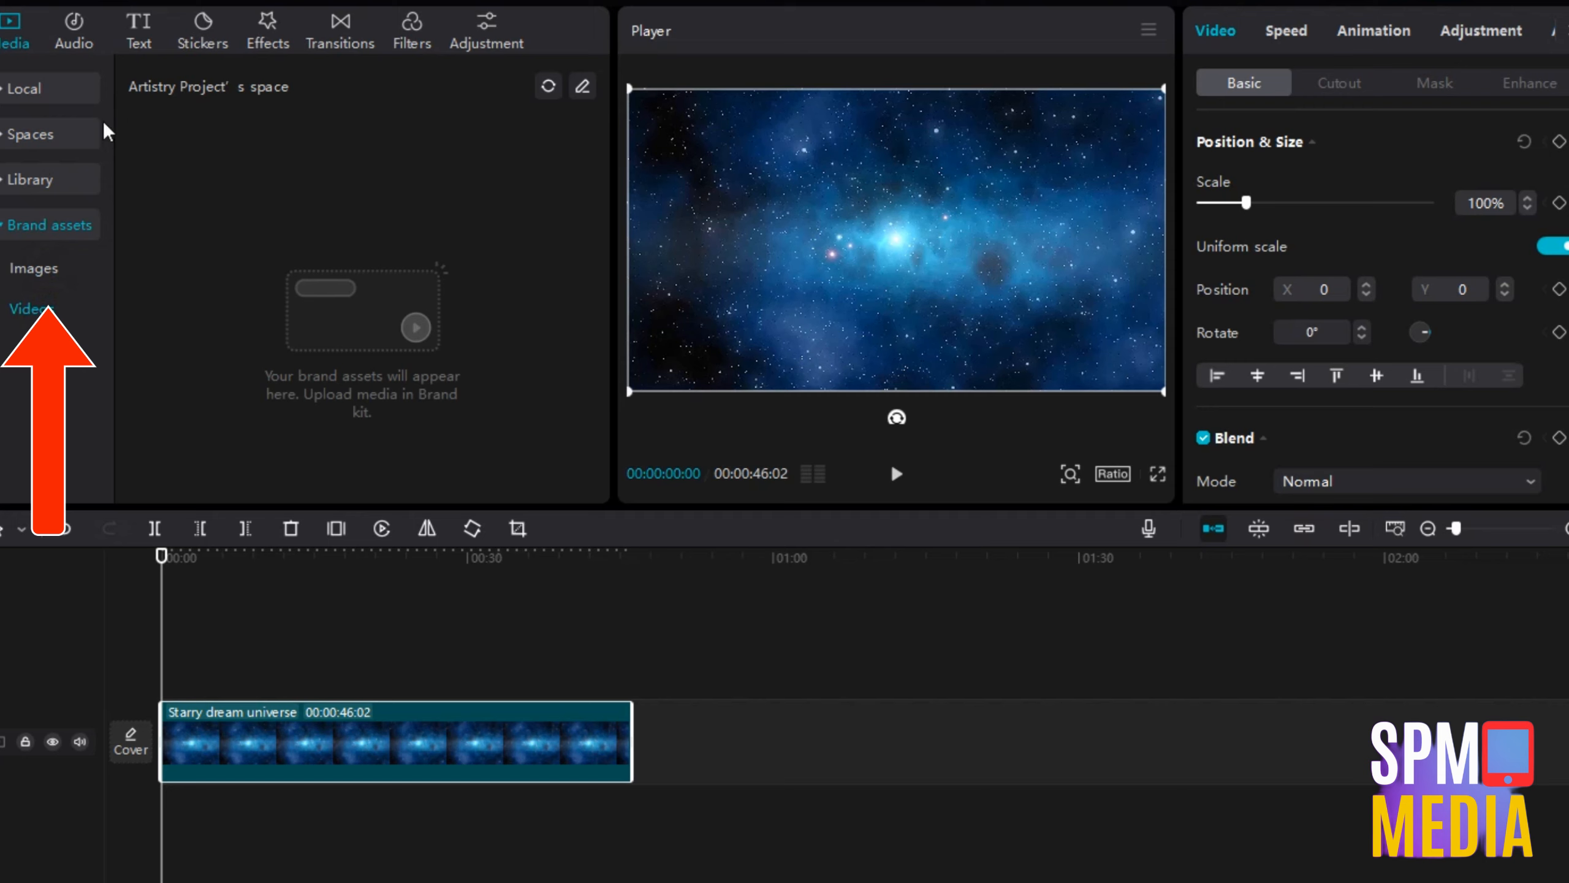
Search the sound effects library for "happy".
click(72, 34)
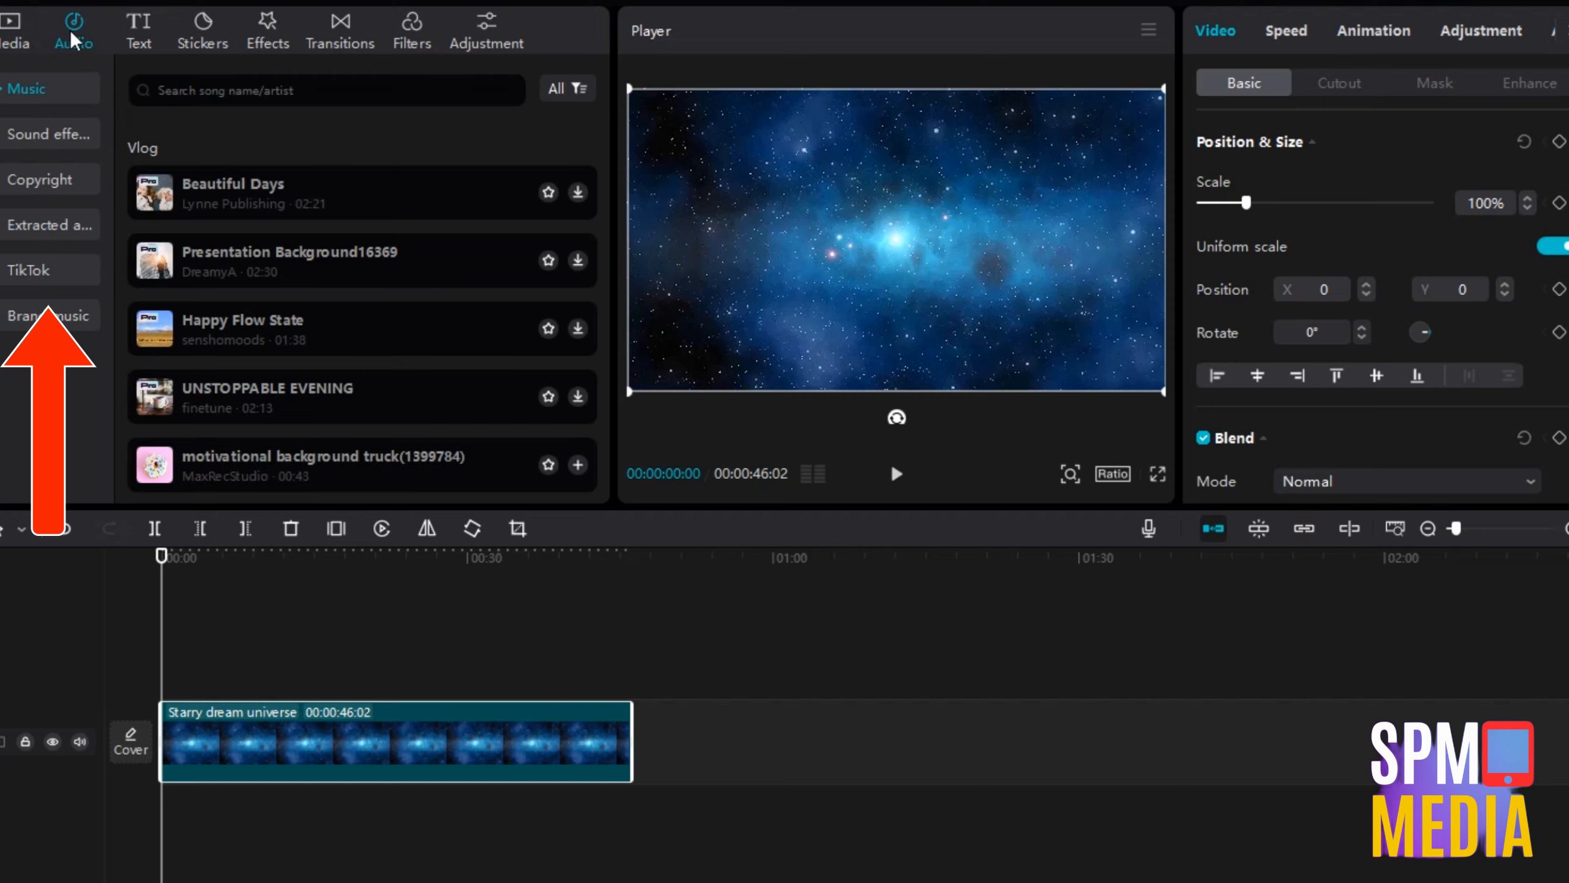
click(56, 144)
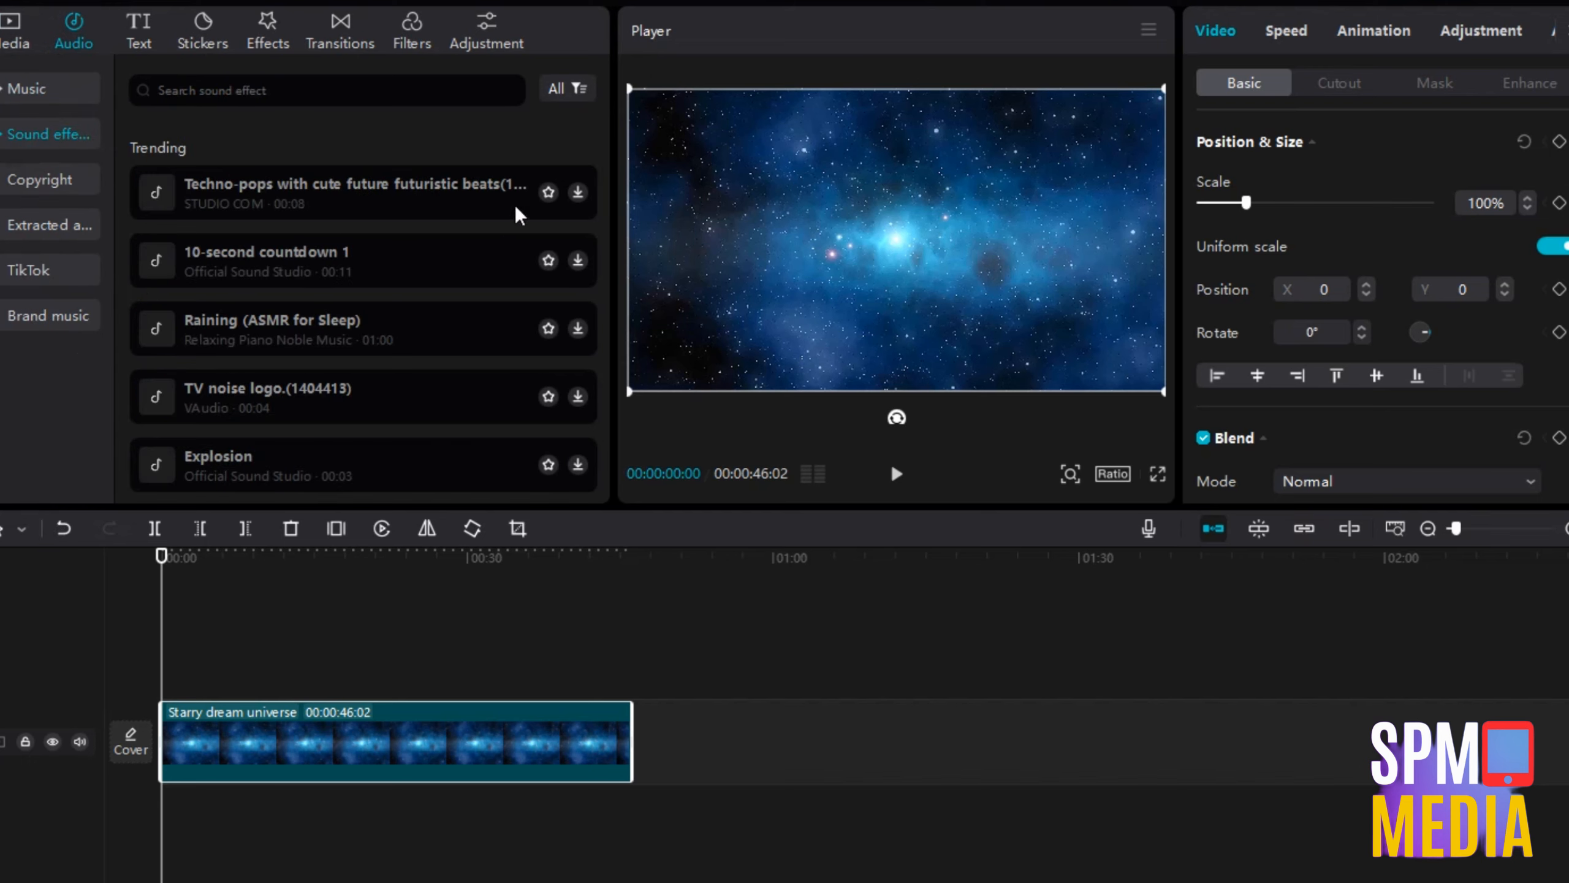
click(297, 91)
text(happy)
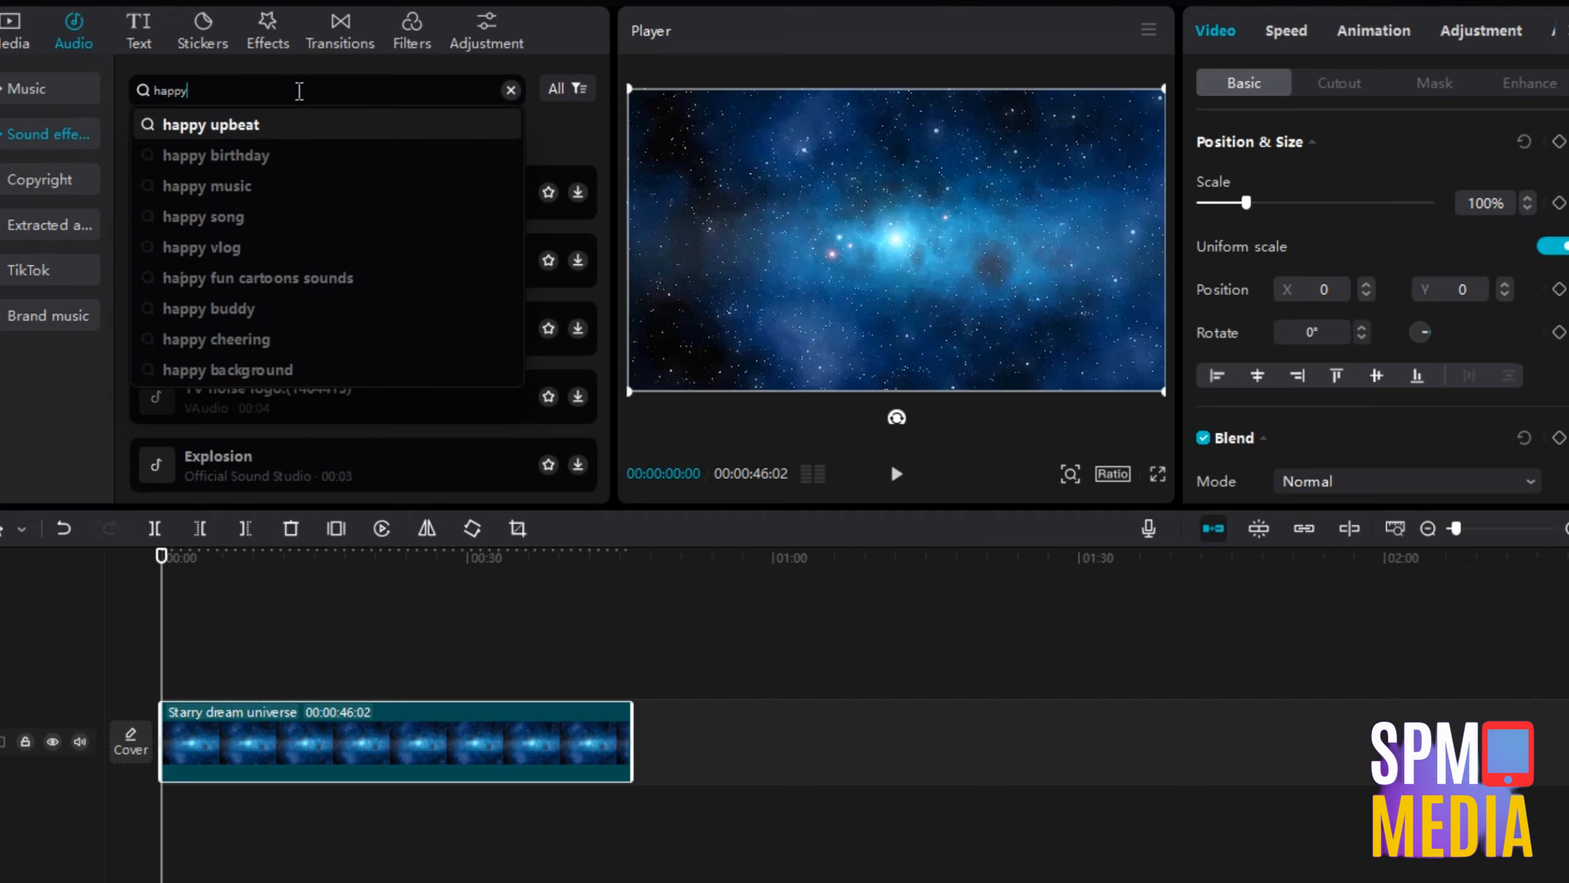
key(Return)
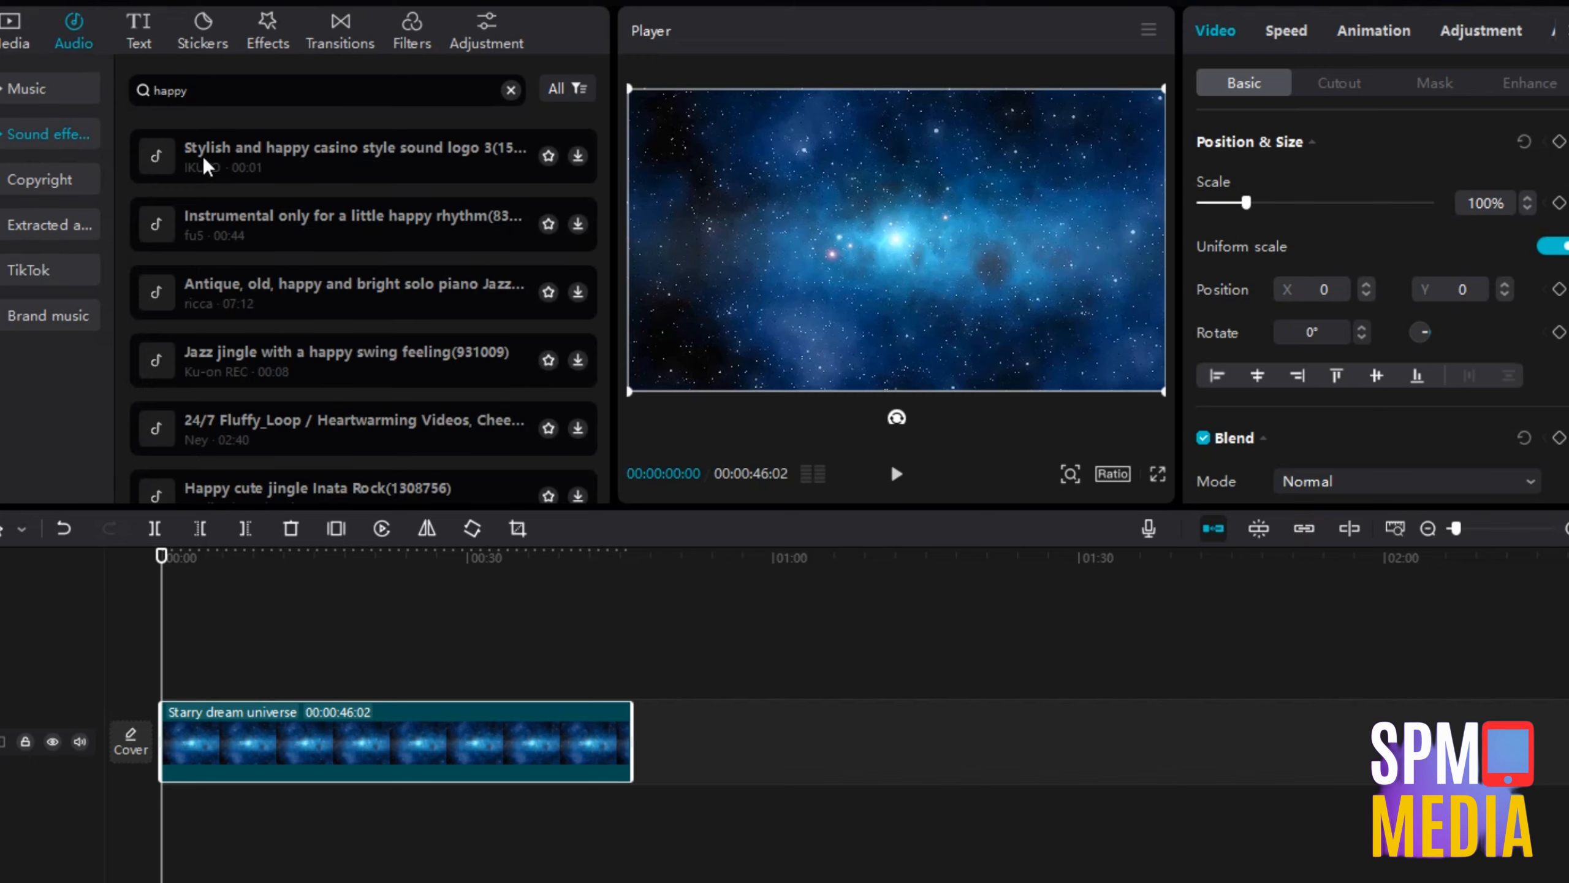
Download the "Stylish and happy casino style sound logo 3" sound effect and add it to the timeline, keeping only one copy.
scroll(247, 217, down, 5)
scroll(260, 216, down, 8)
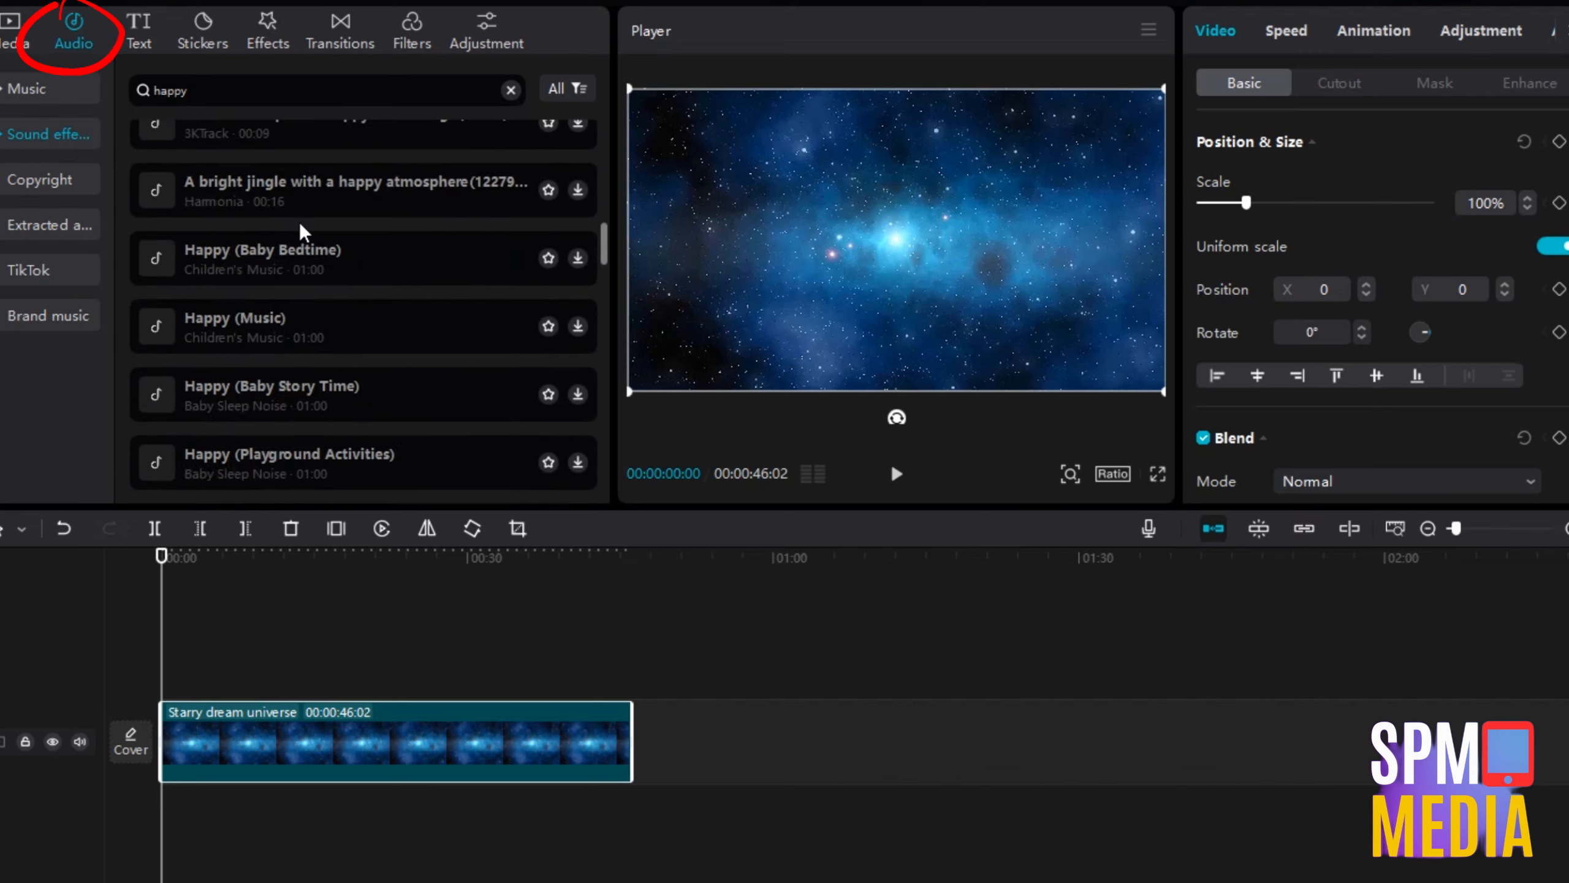
scroll(278, 228, up, 12)
scroll(240, 179, up, 2)
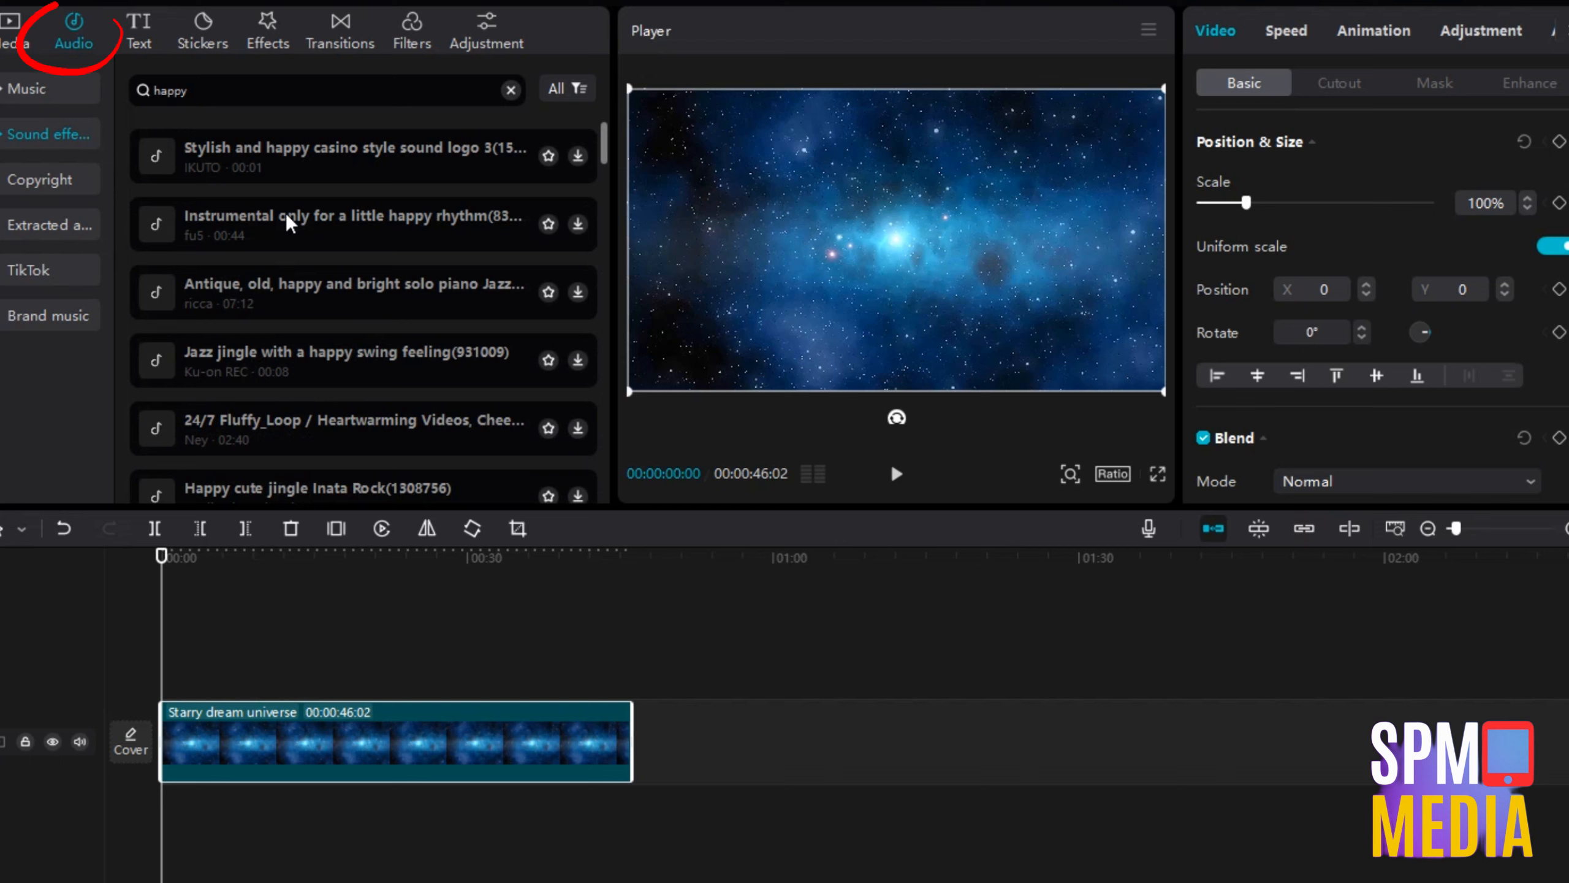
click(578, 156)
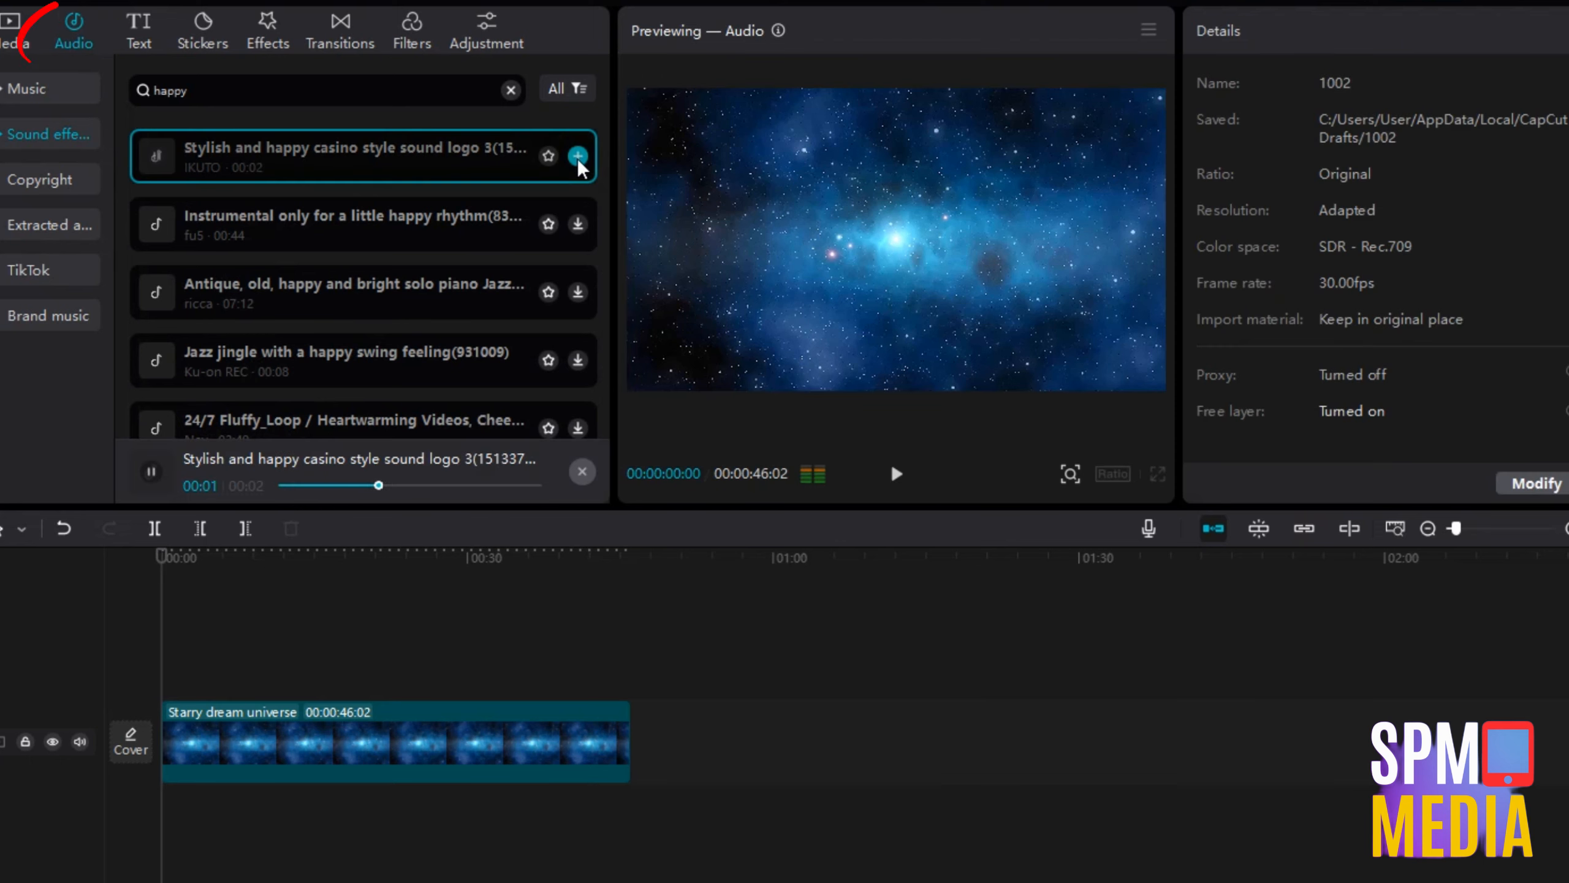
click(577, 156)
click(578, 155)
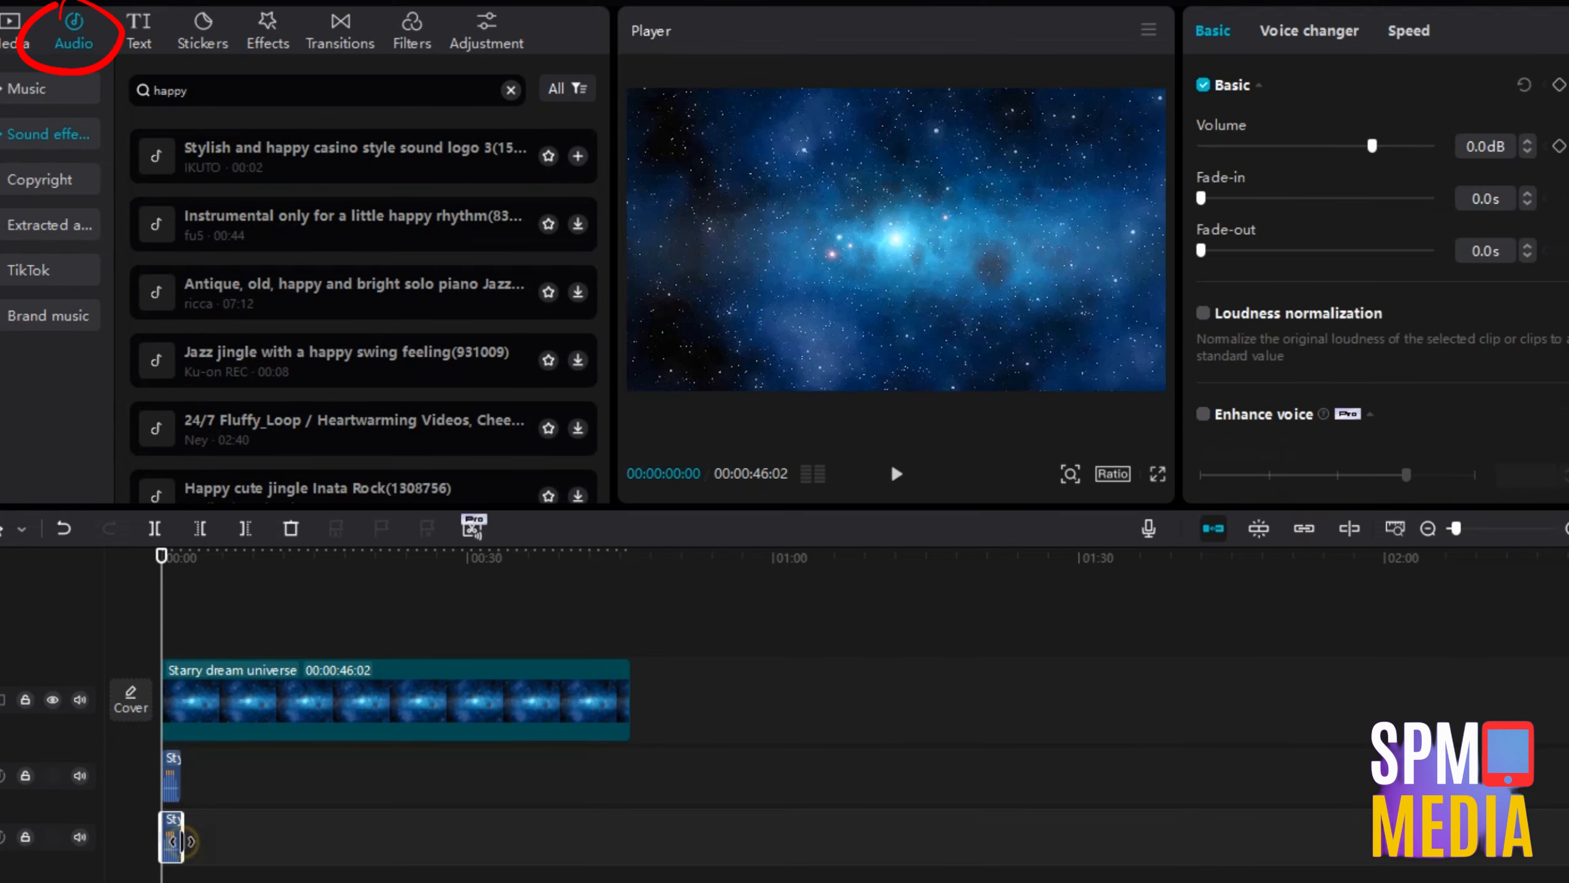
key(Delete)
click(179, 822)
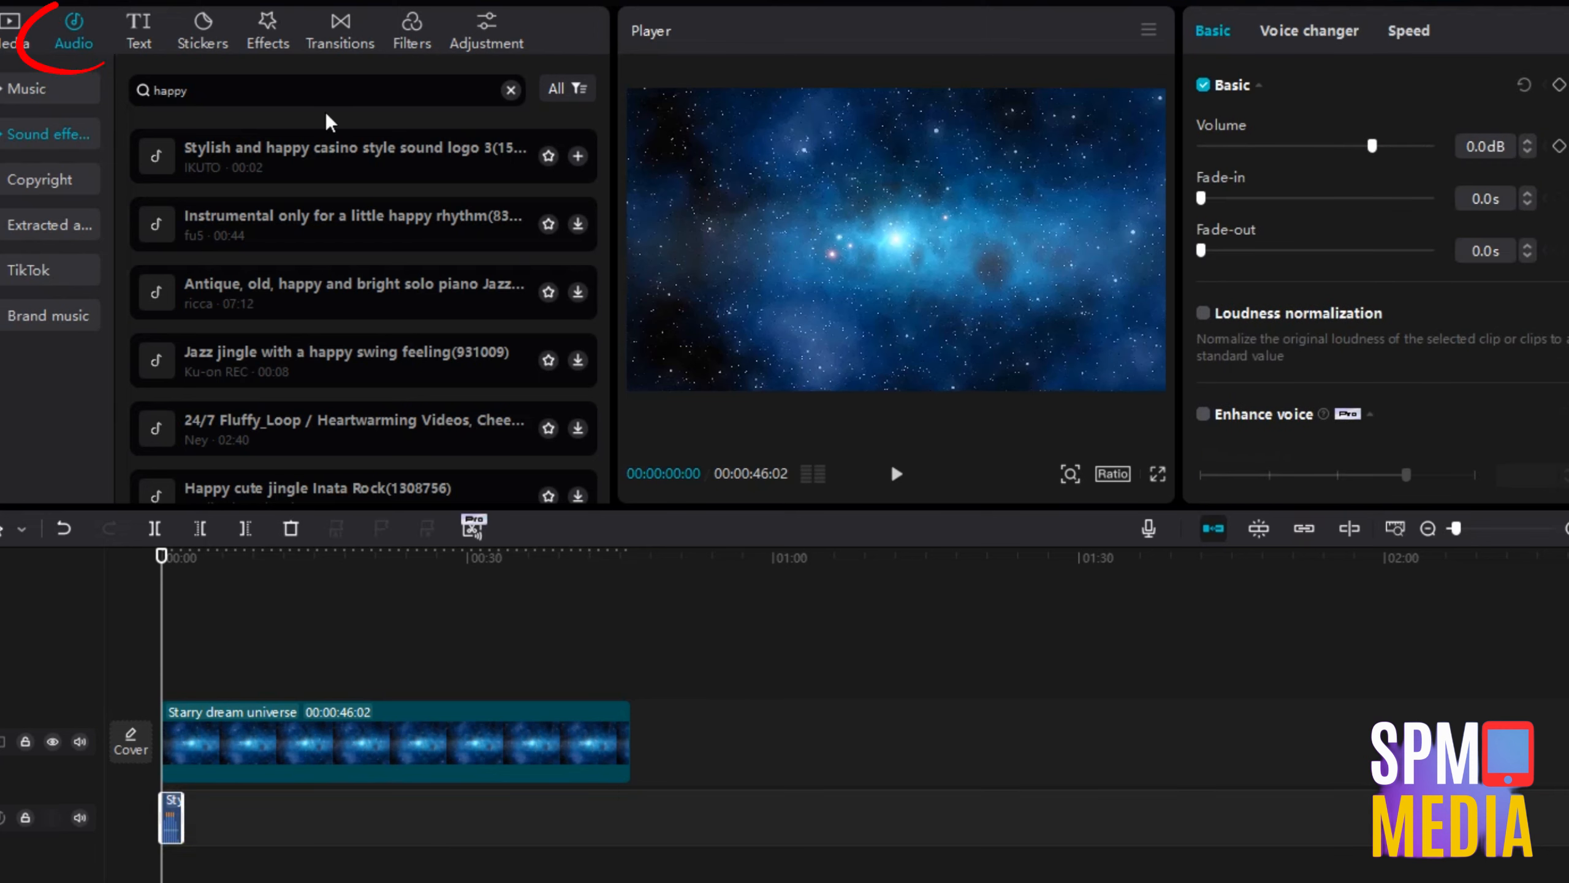
Download the "Instrumental only for a little happy rhythm(831639)" sound effect, add it to the timeline, and delete the short casino sound logo clip.
click(578, 223)
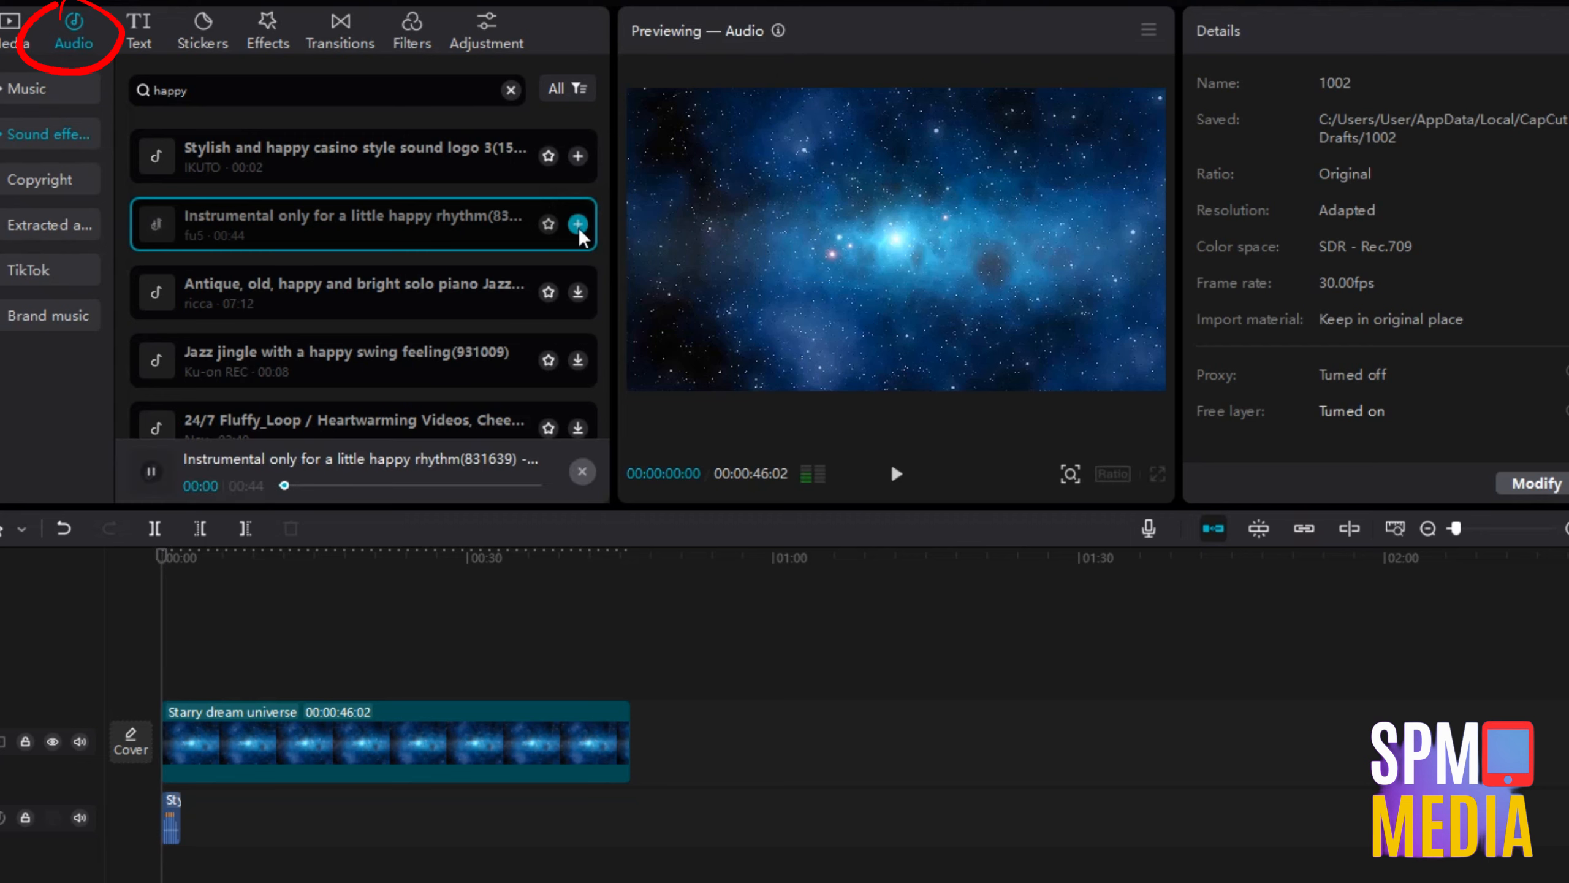
click(577, 224)
click(169, 781)
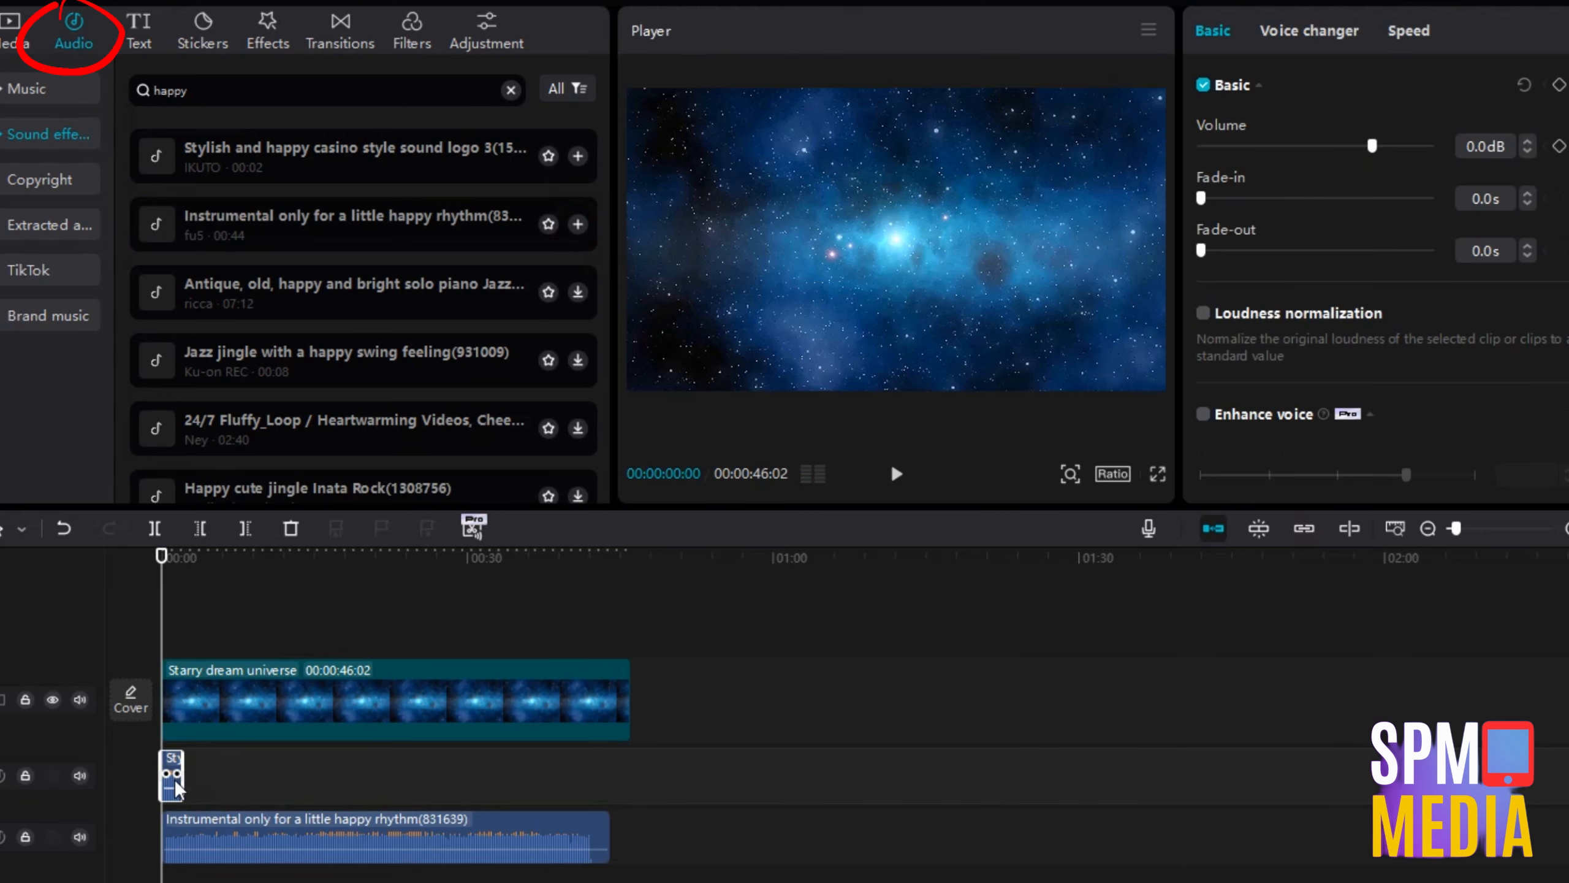
key(Delete)
Run the sound copyright check on the video.
click(53, 178)
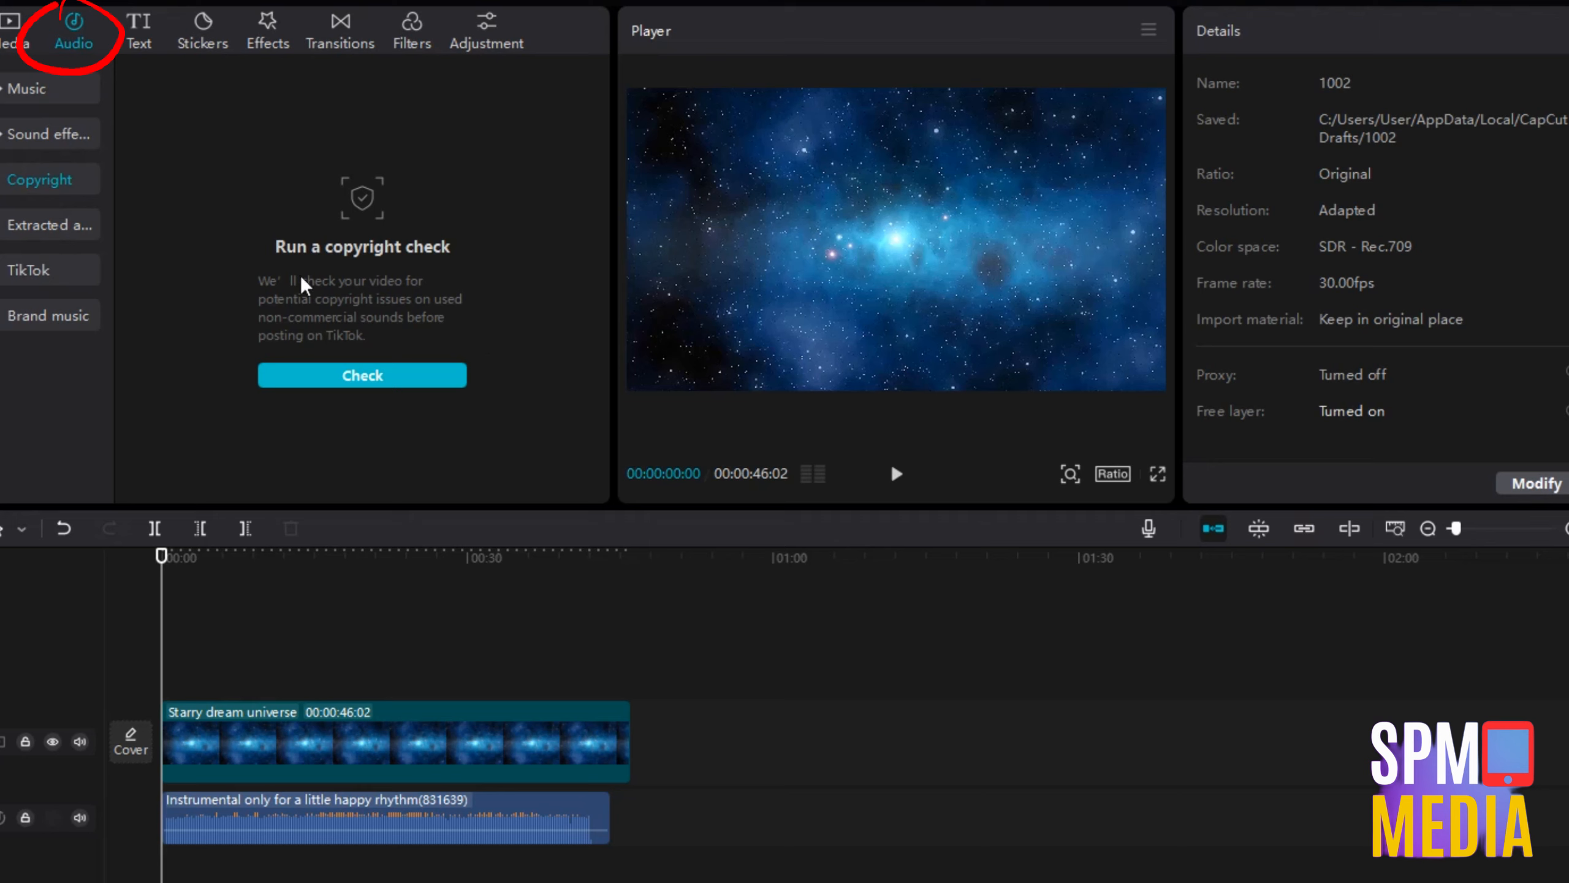
click(362, 378)
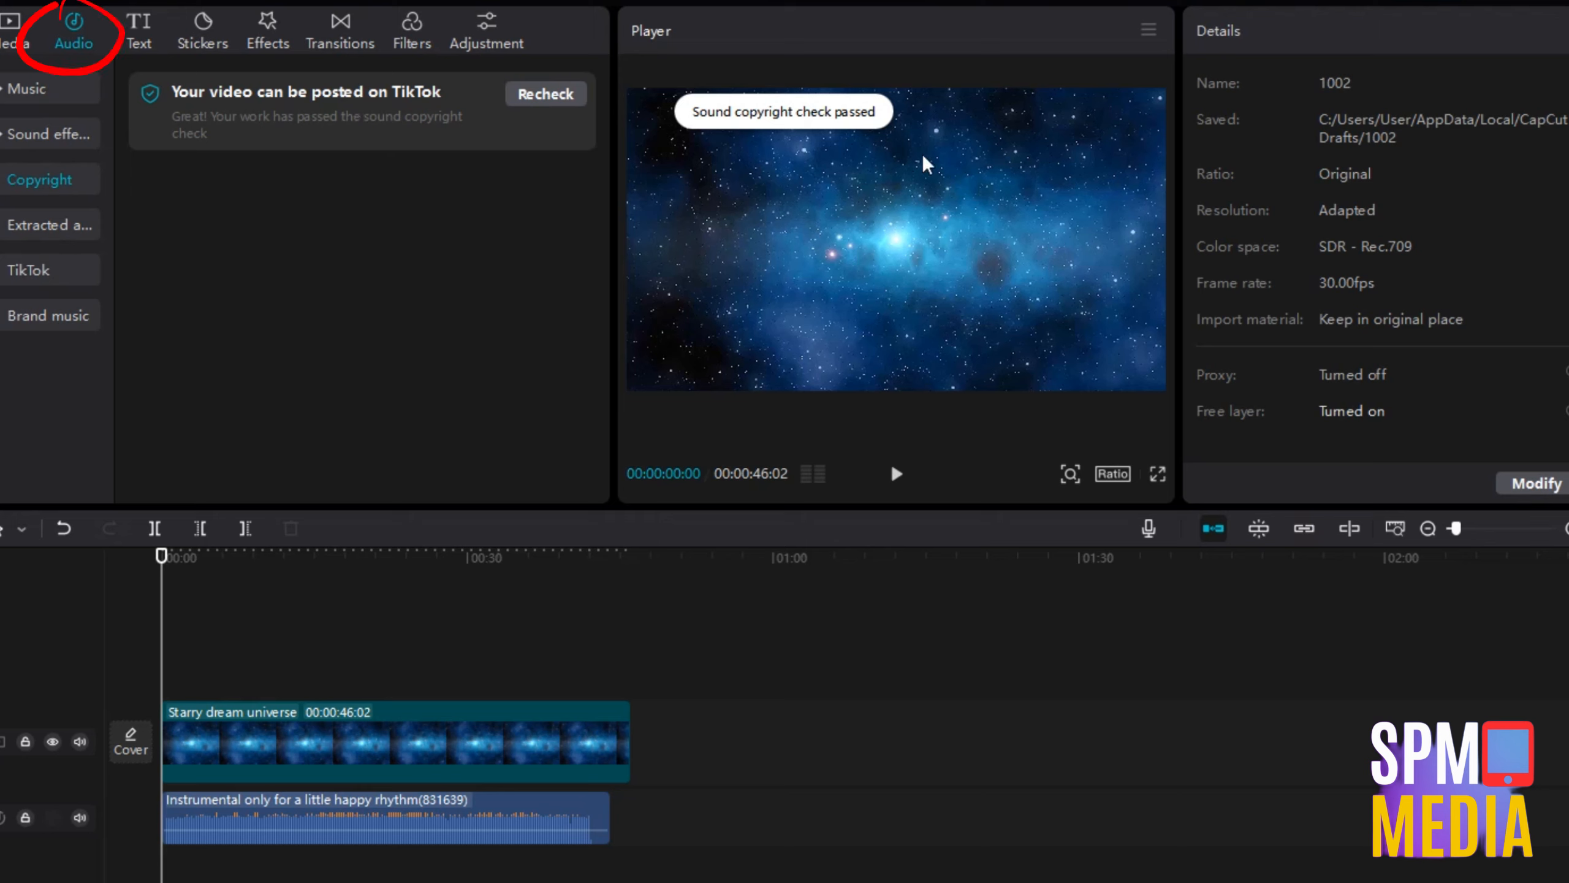
View the extracted audio, TikTok, brand music and Vlog music sections of the audio library.
click(44, 227)
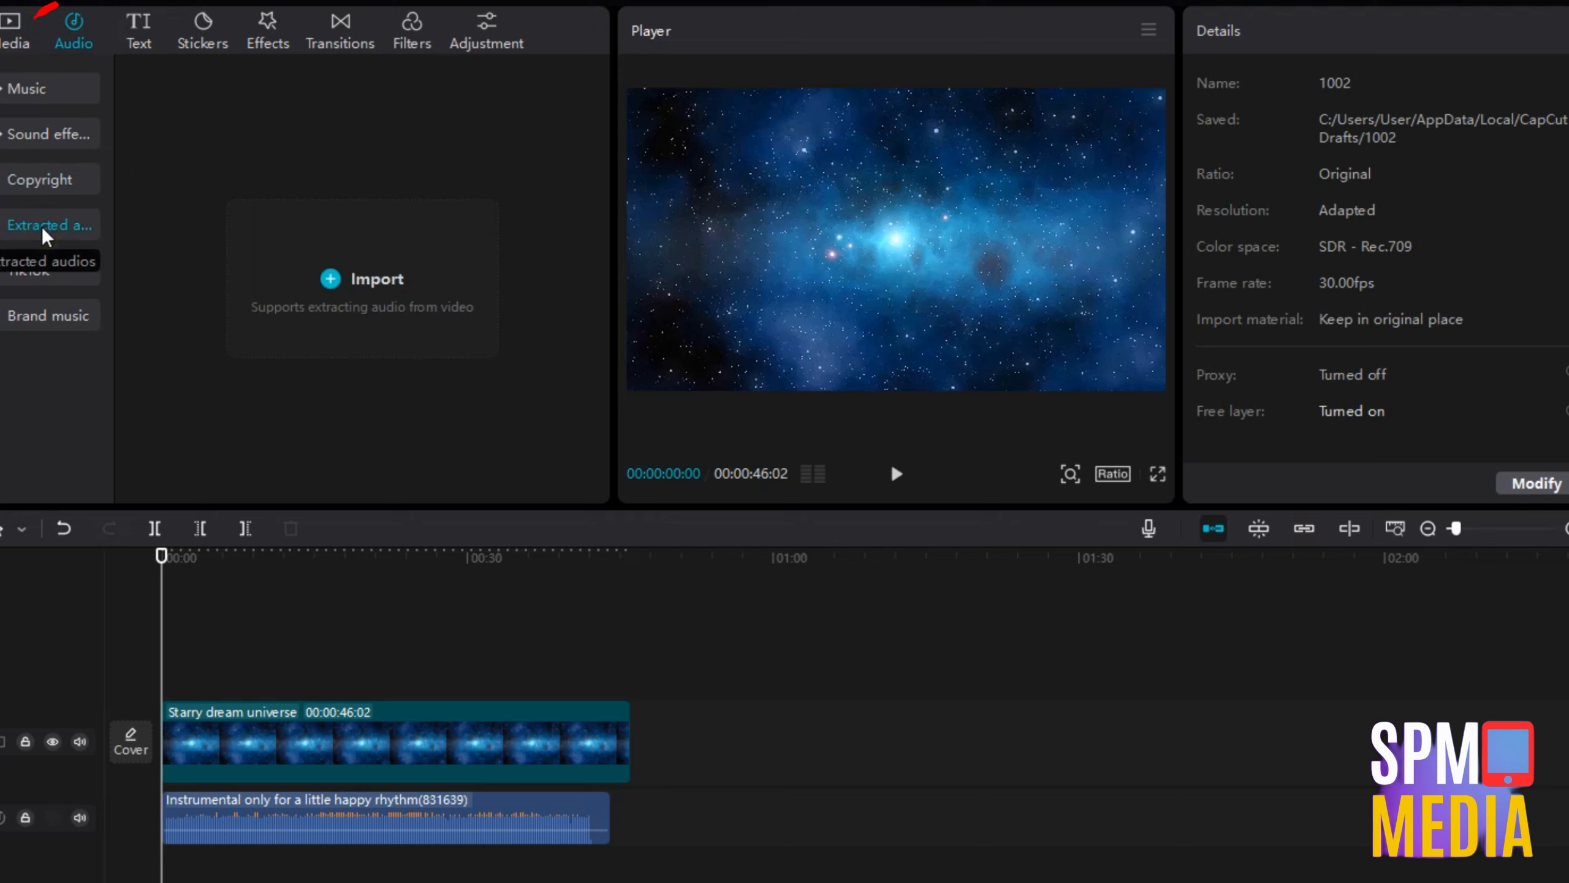
click(47, 276)
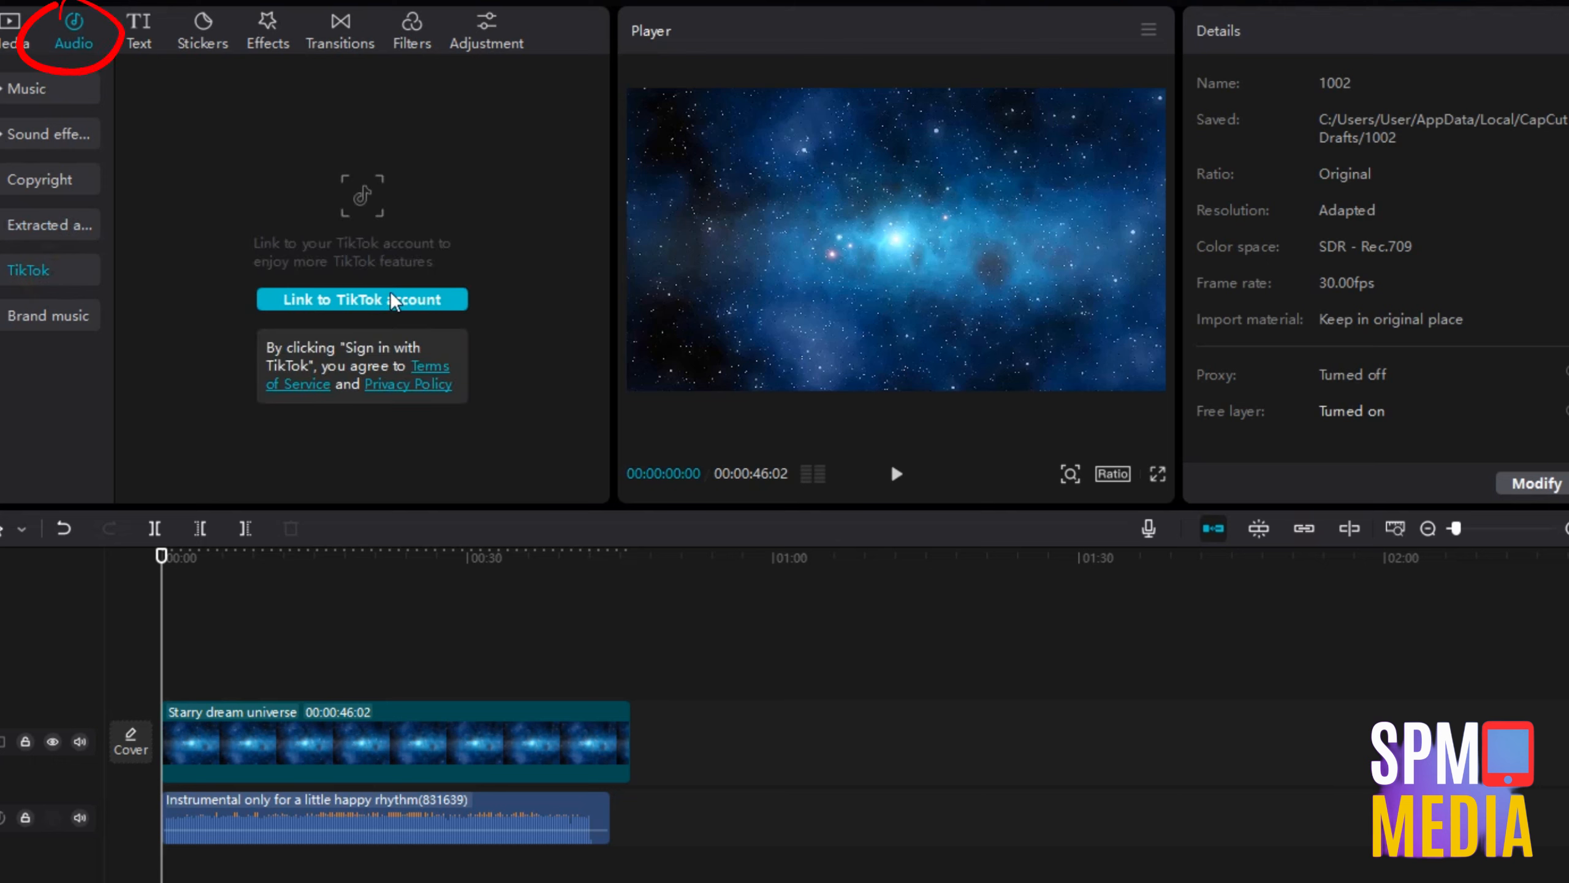
click(58, 326)
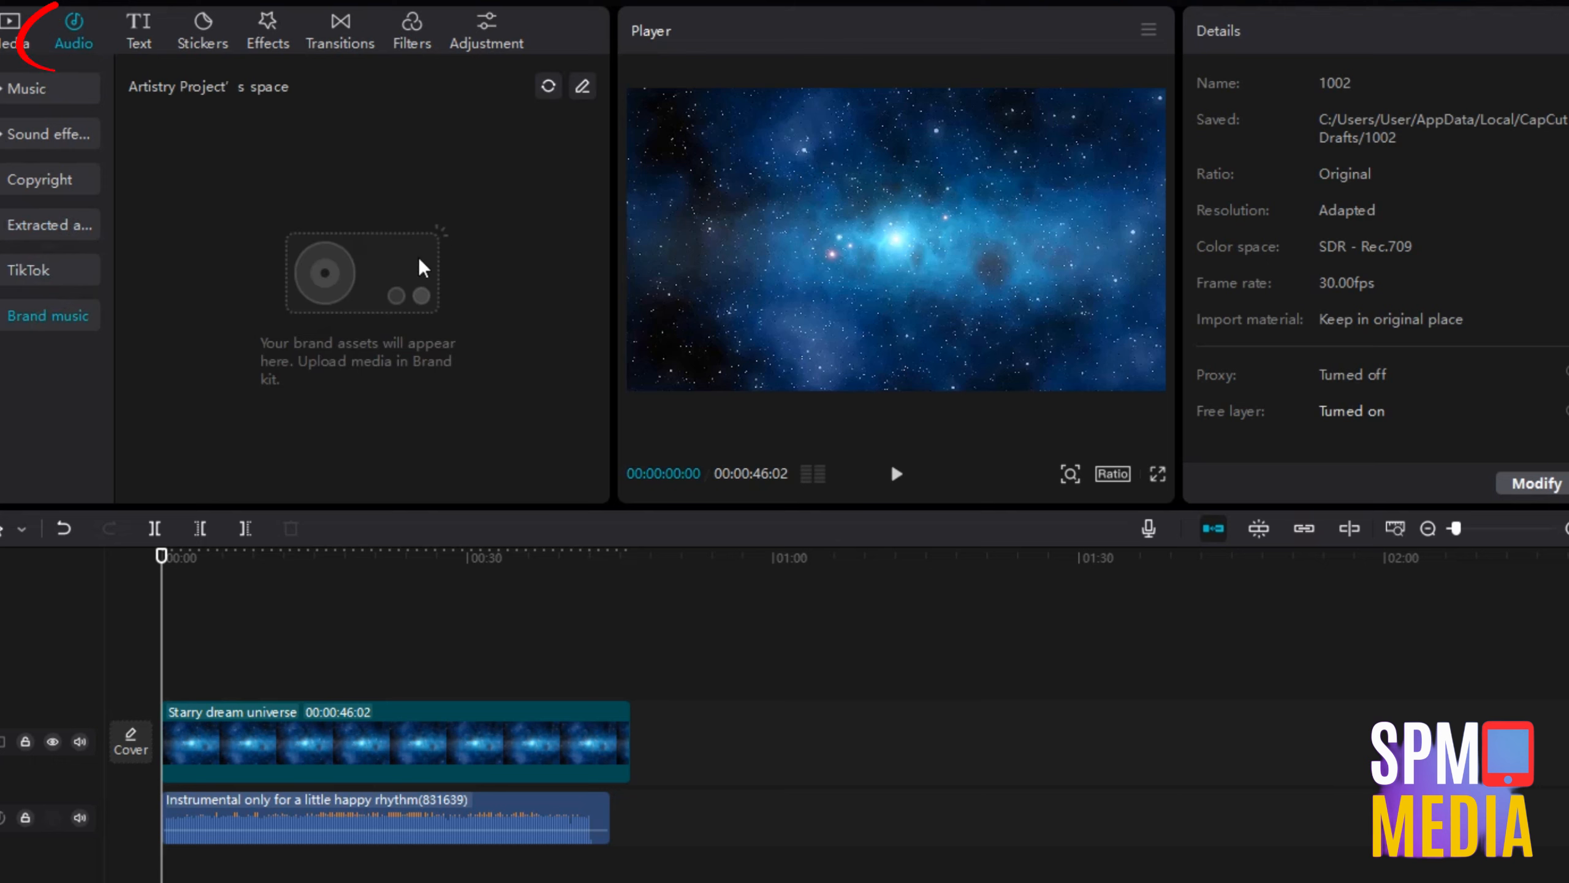
click(42, 90)
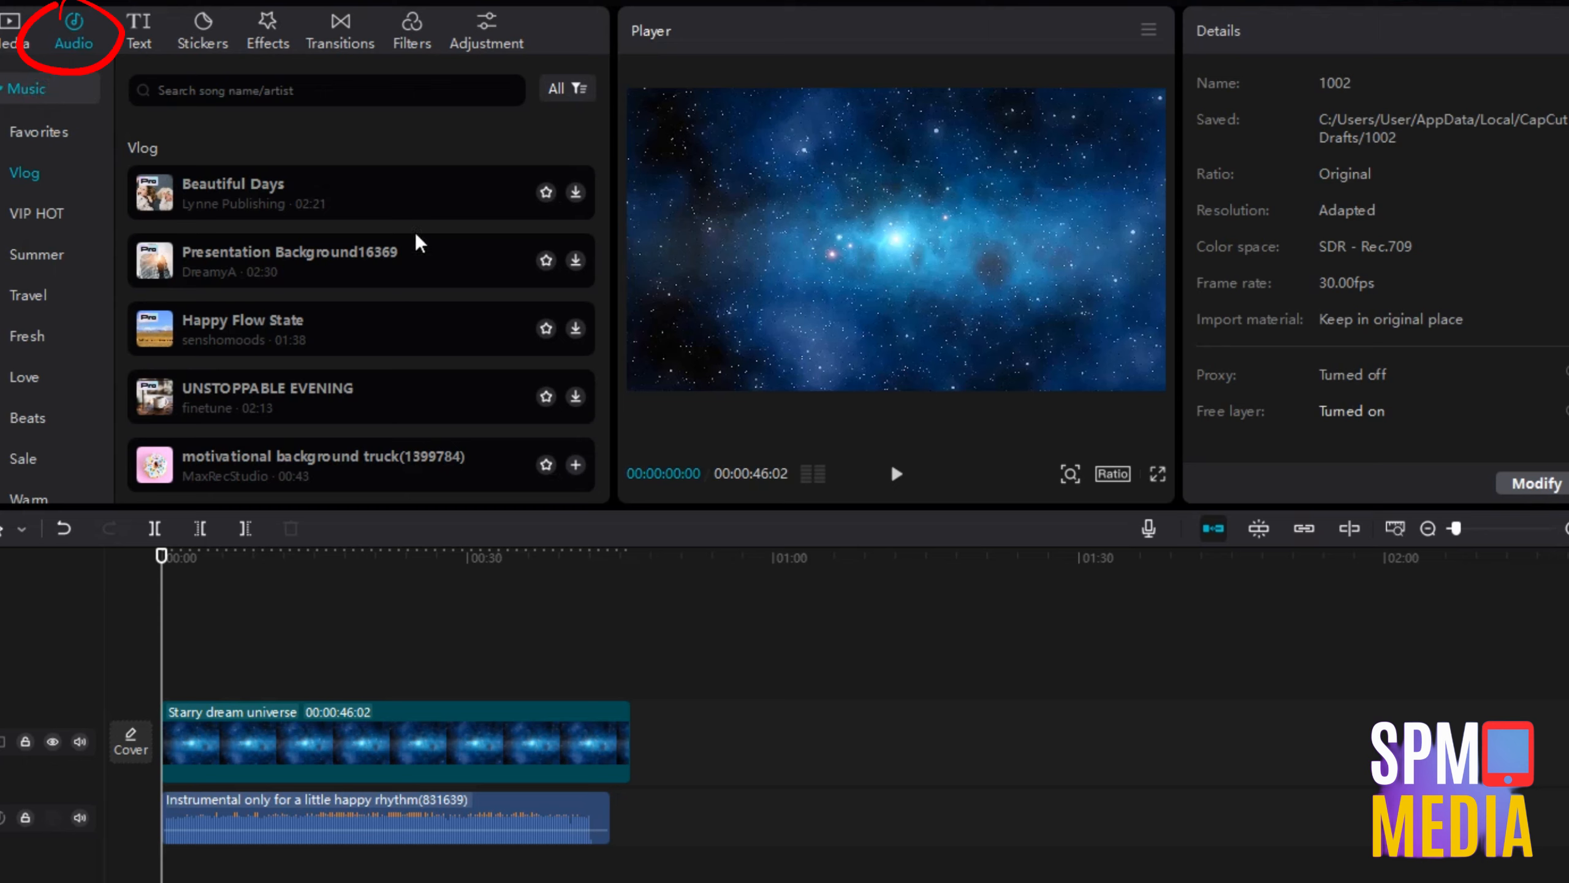
View the default text and the AI-generated text effect options.
click(139, 37)
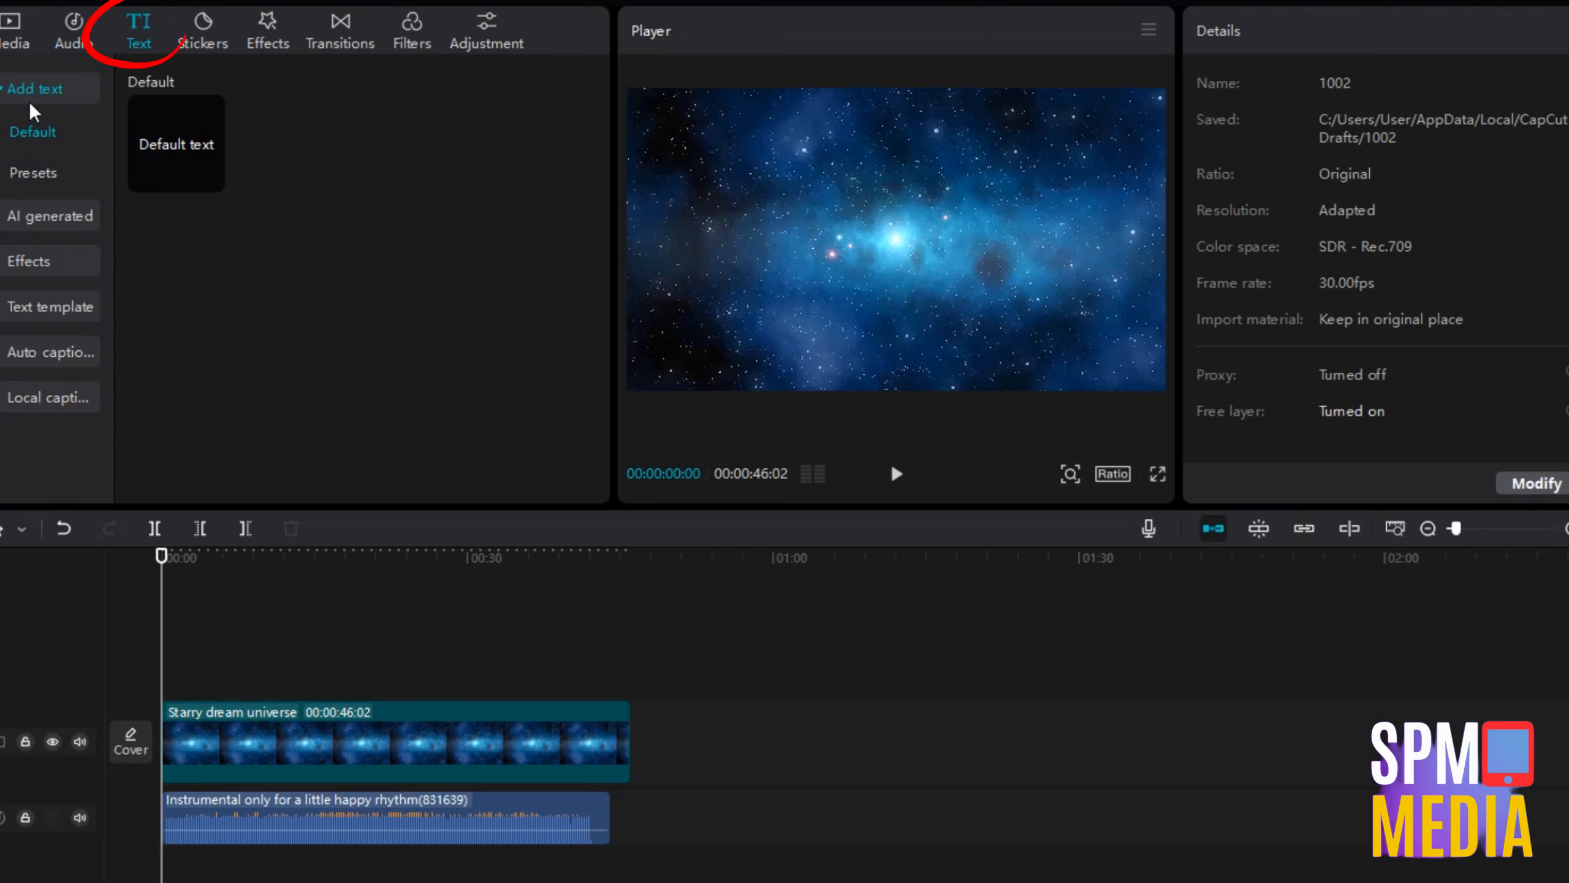
click(52, 146)
click(52, 216)
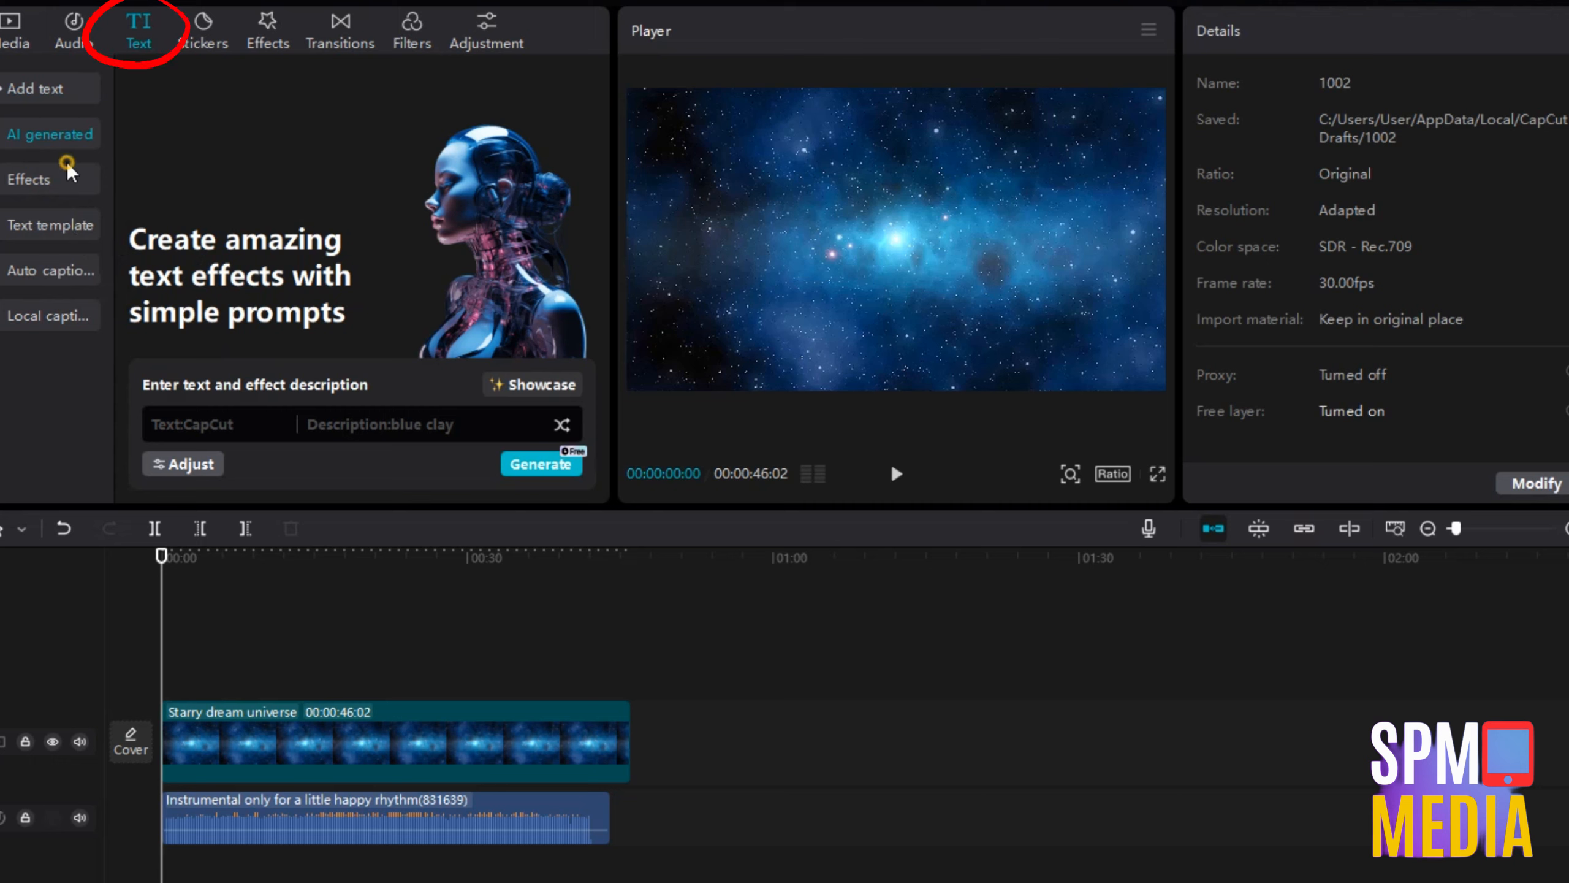
Download the outline-only trending text effect, add it to the timeline, and extend it to about the length of the music clip.
click(25, 186)
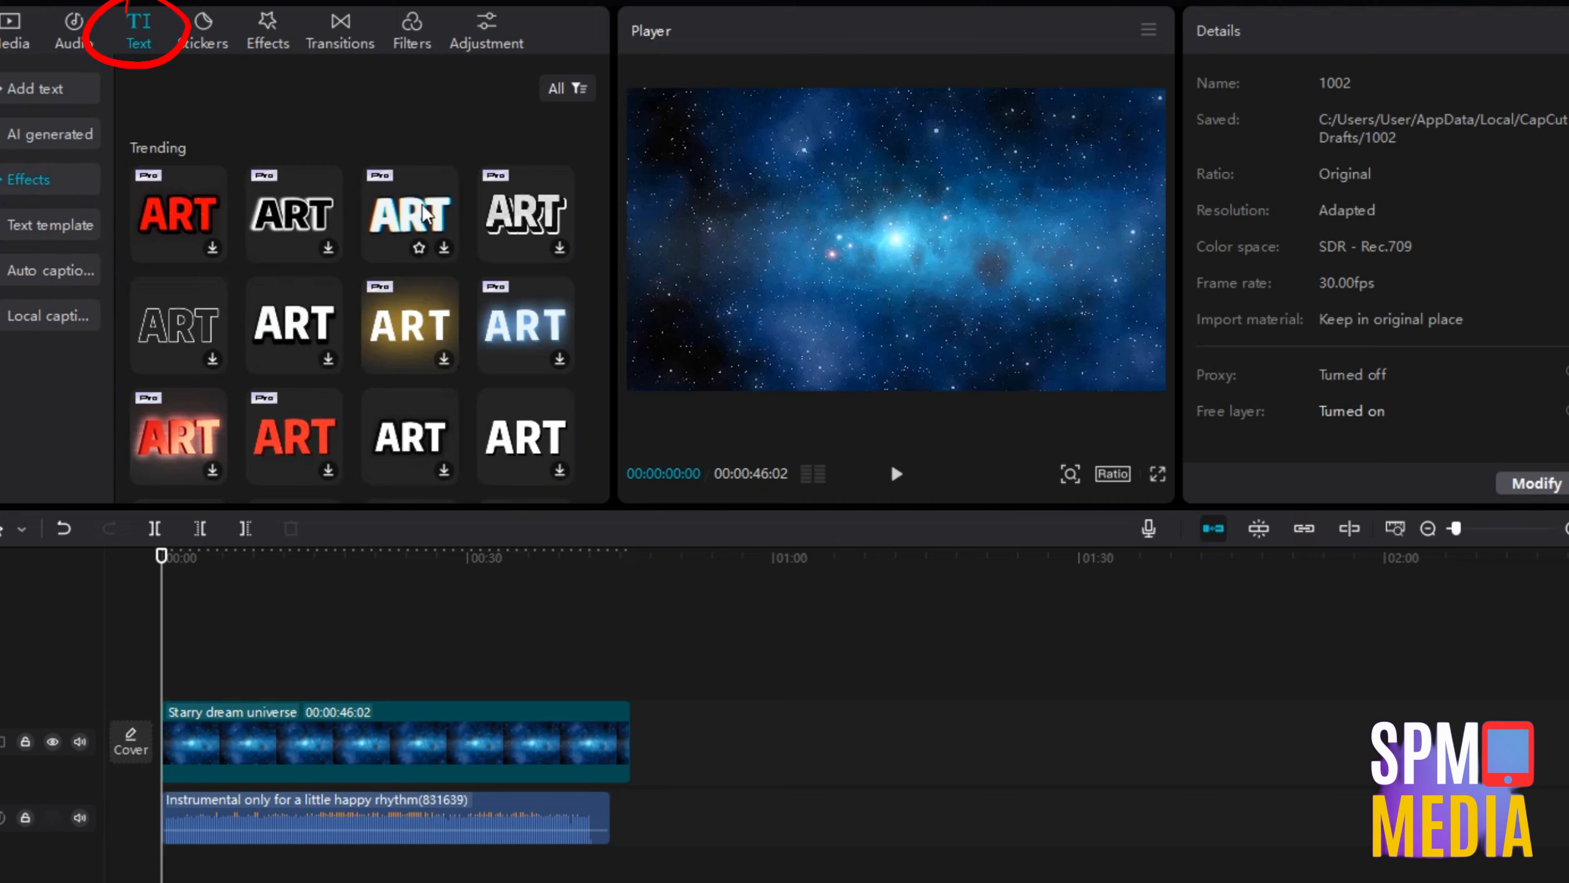
click(211, 363)
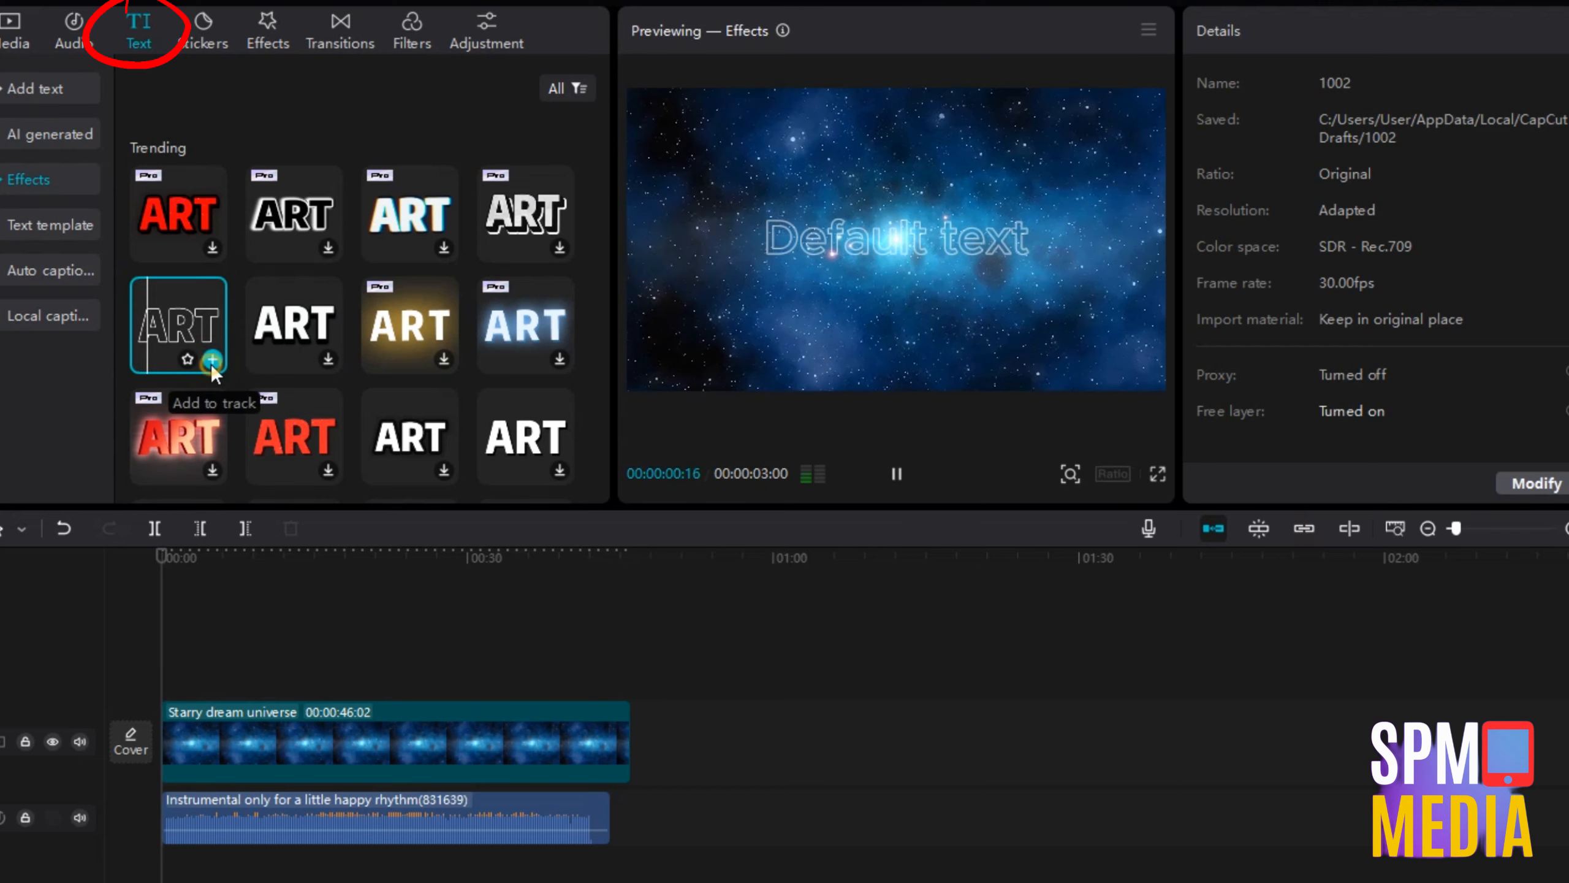
click(212, 360)
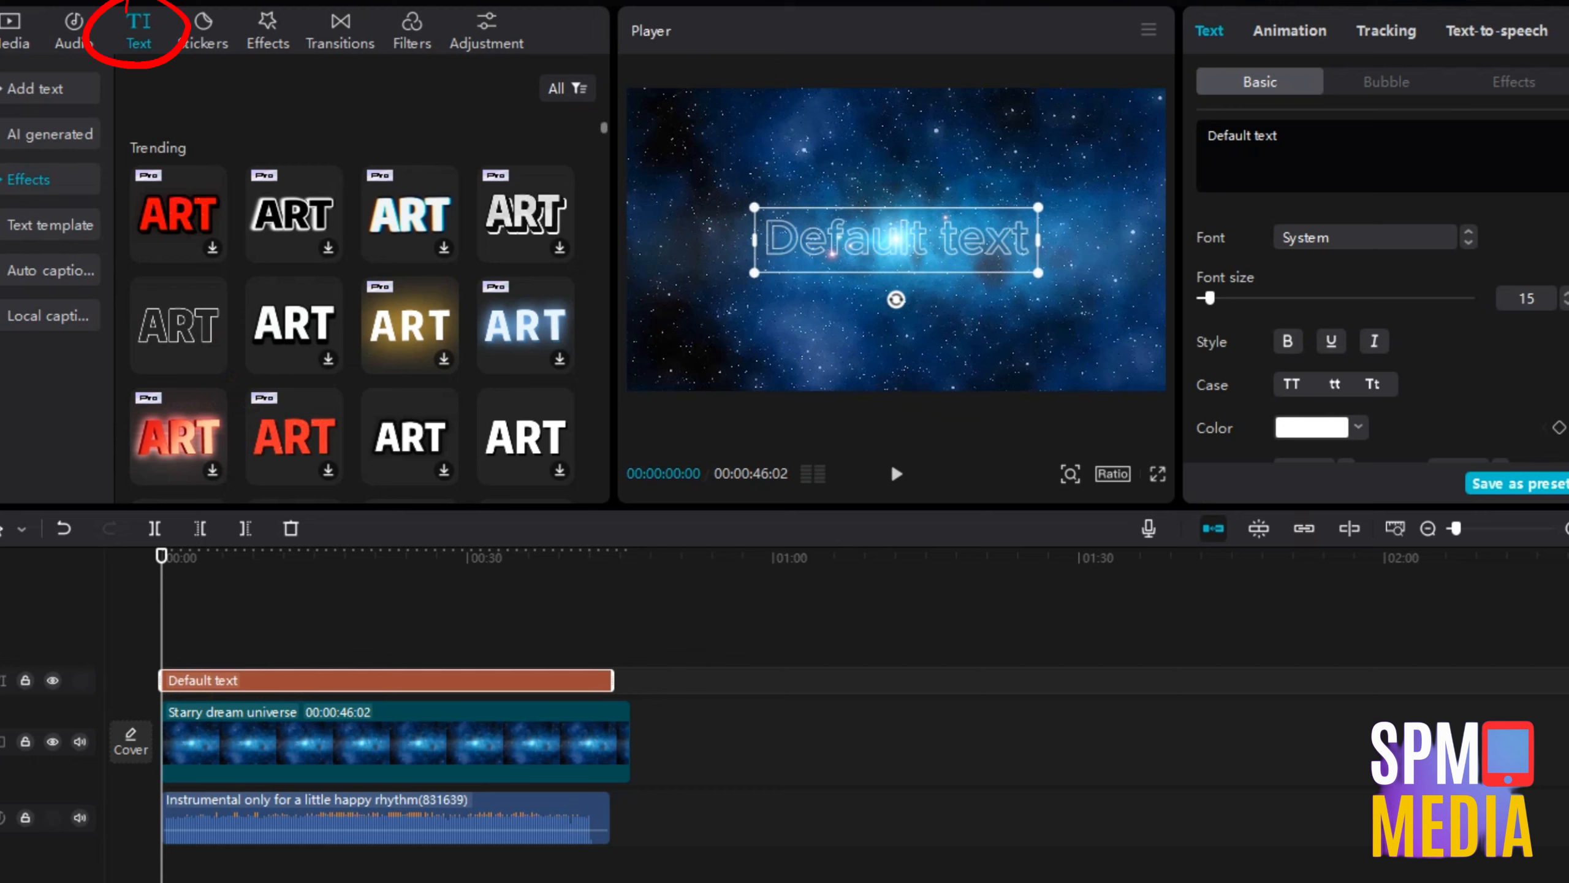
Download the "SUBSCRIBE" text template with the pink frame and cyan cursor and add it to the timeline, keeping only one copy.
click(35, 226)
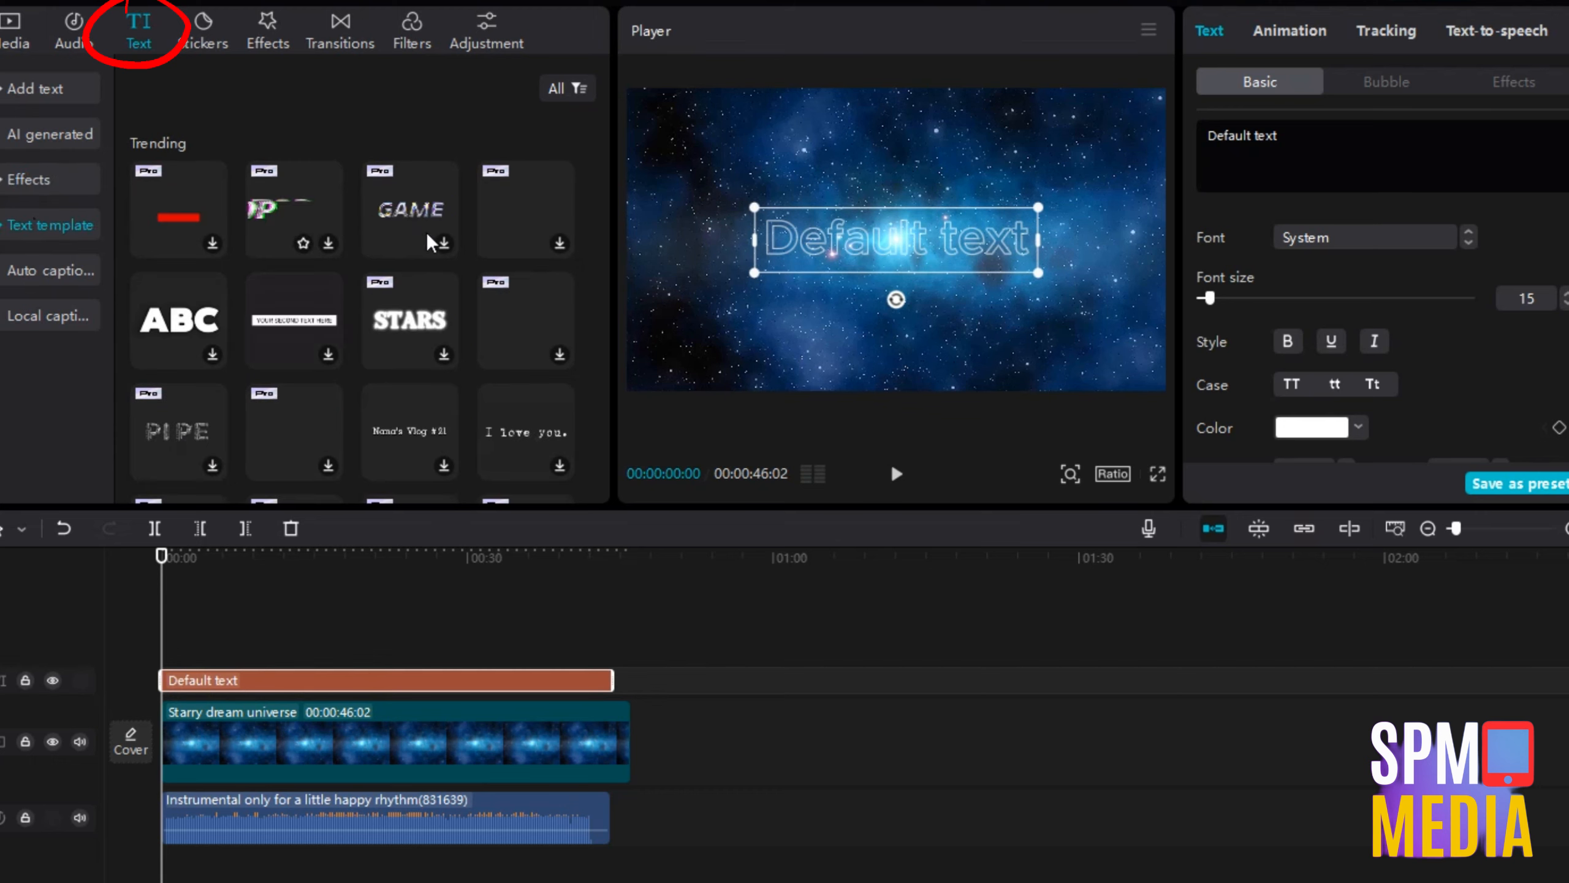
scroll(431, 242, down, 2)
scroll(430, 243, down, 5)
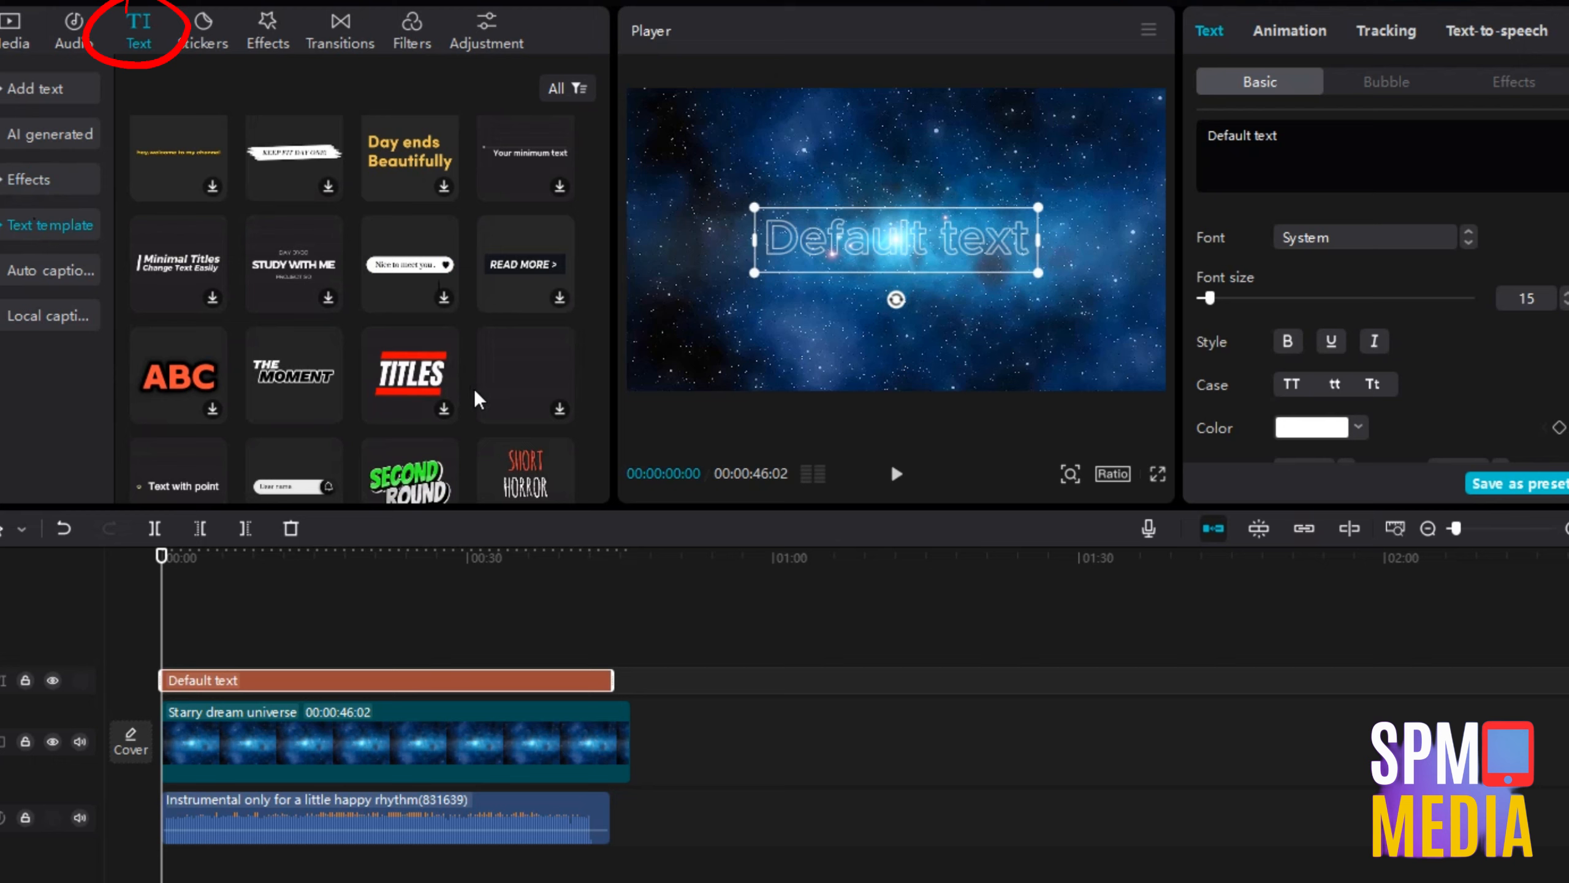
scroll(470, 383, down, 5)
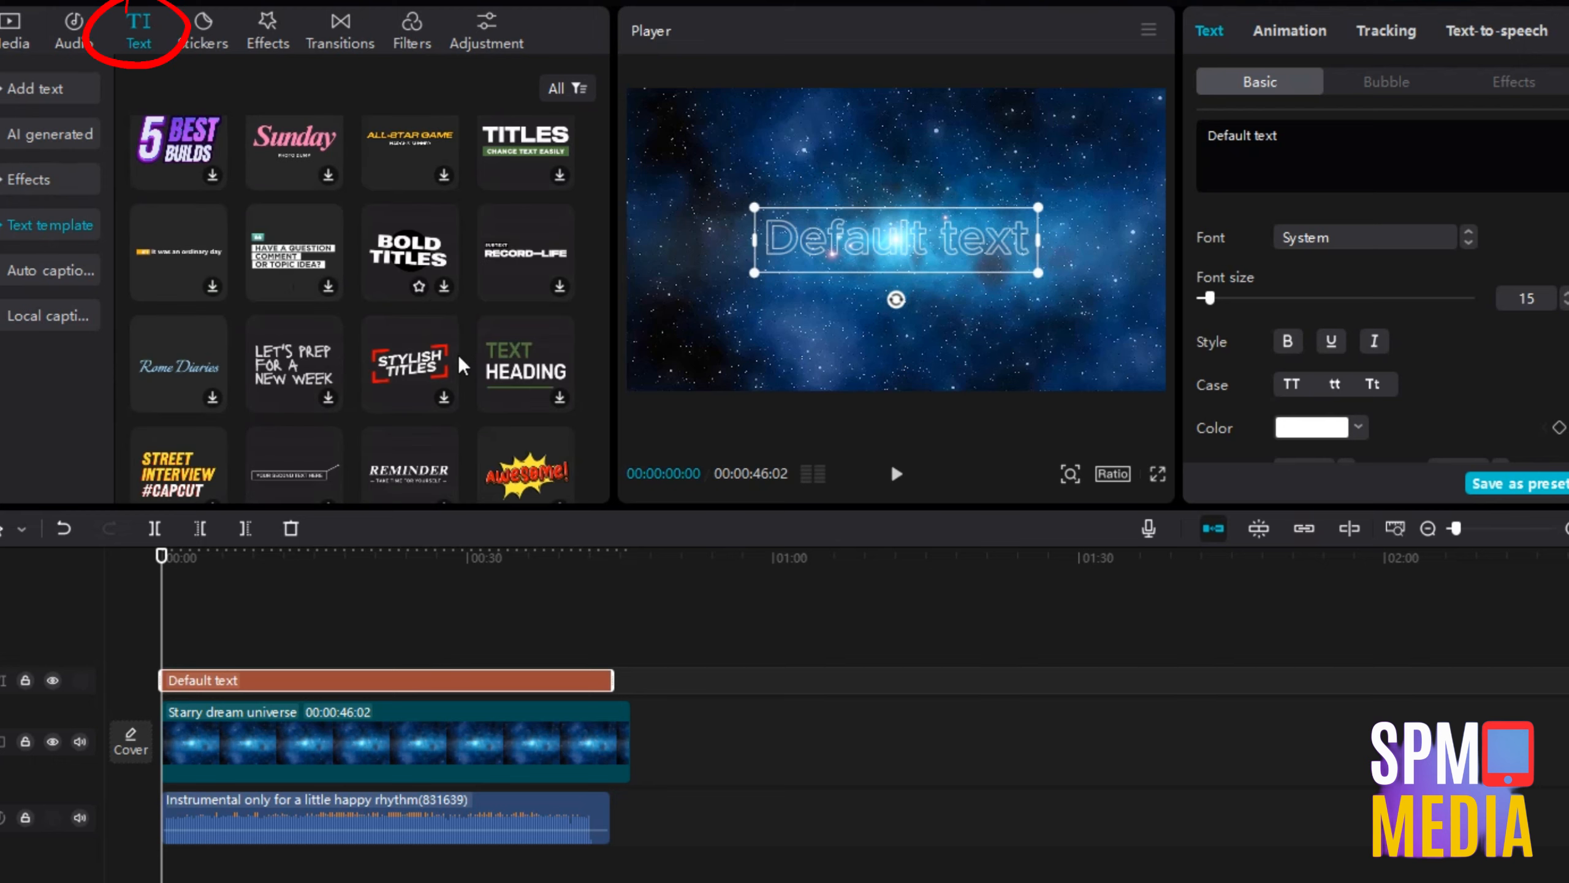
scroll(462, 365, down, 8)
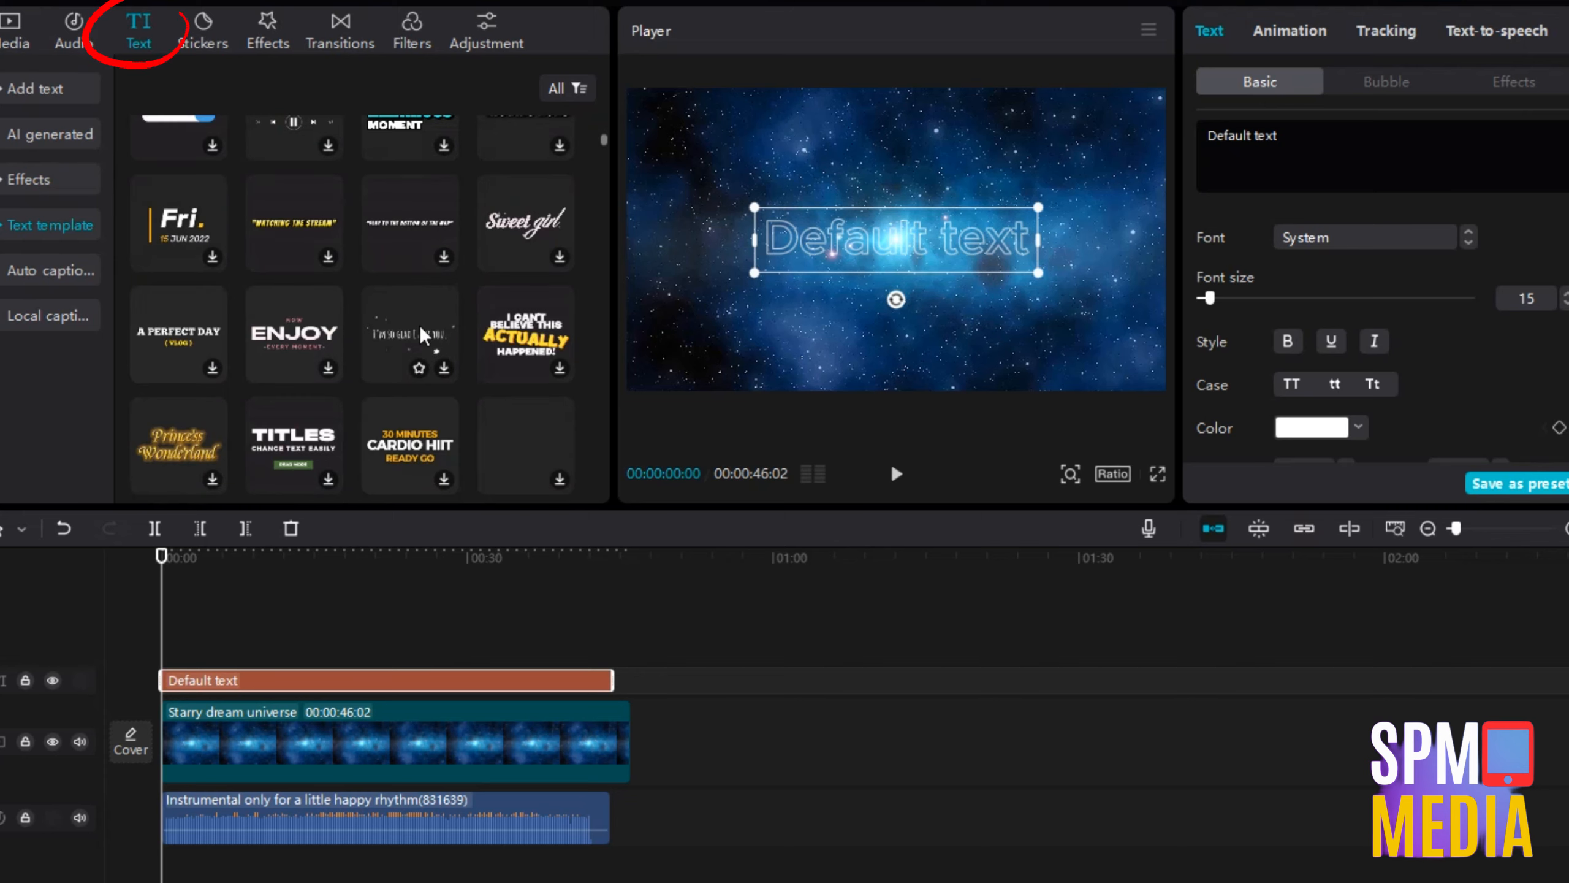
scroll(420, 335, down, 8)
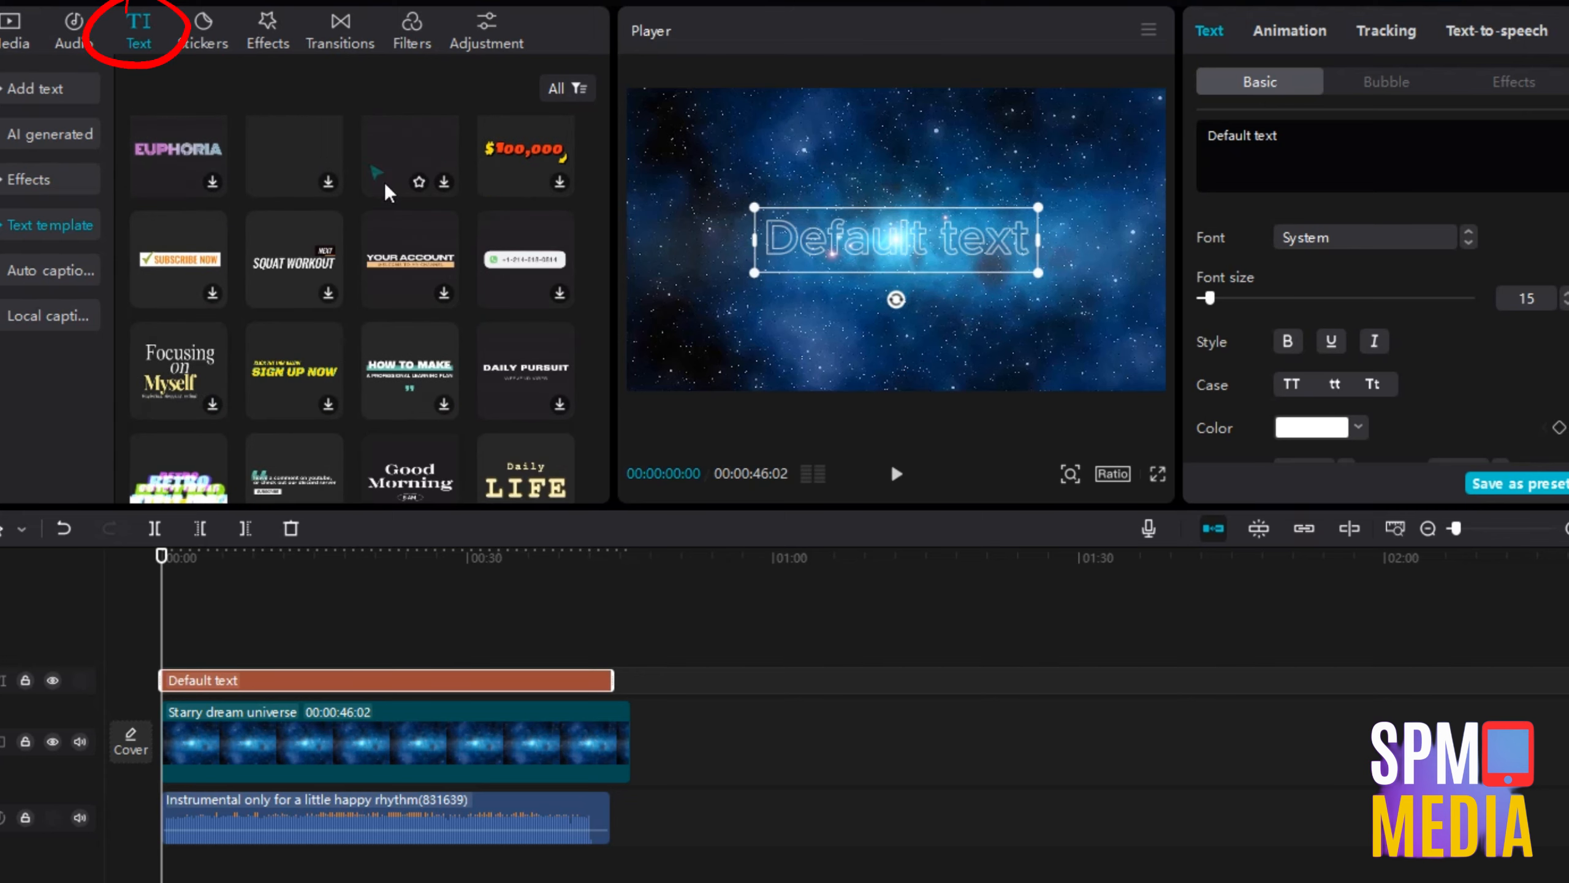
click(444, 181)
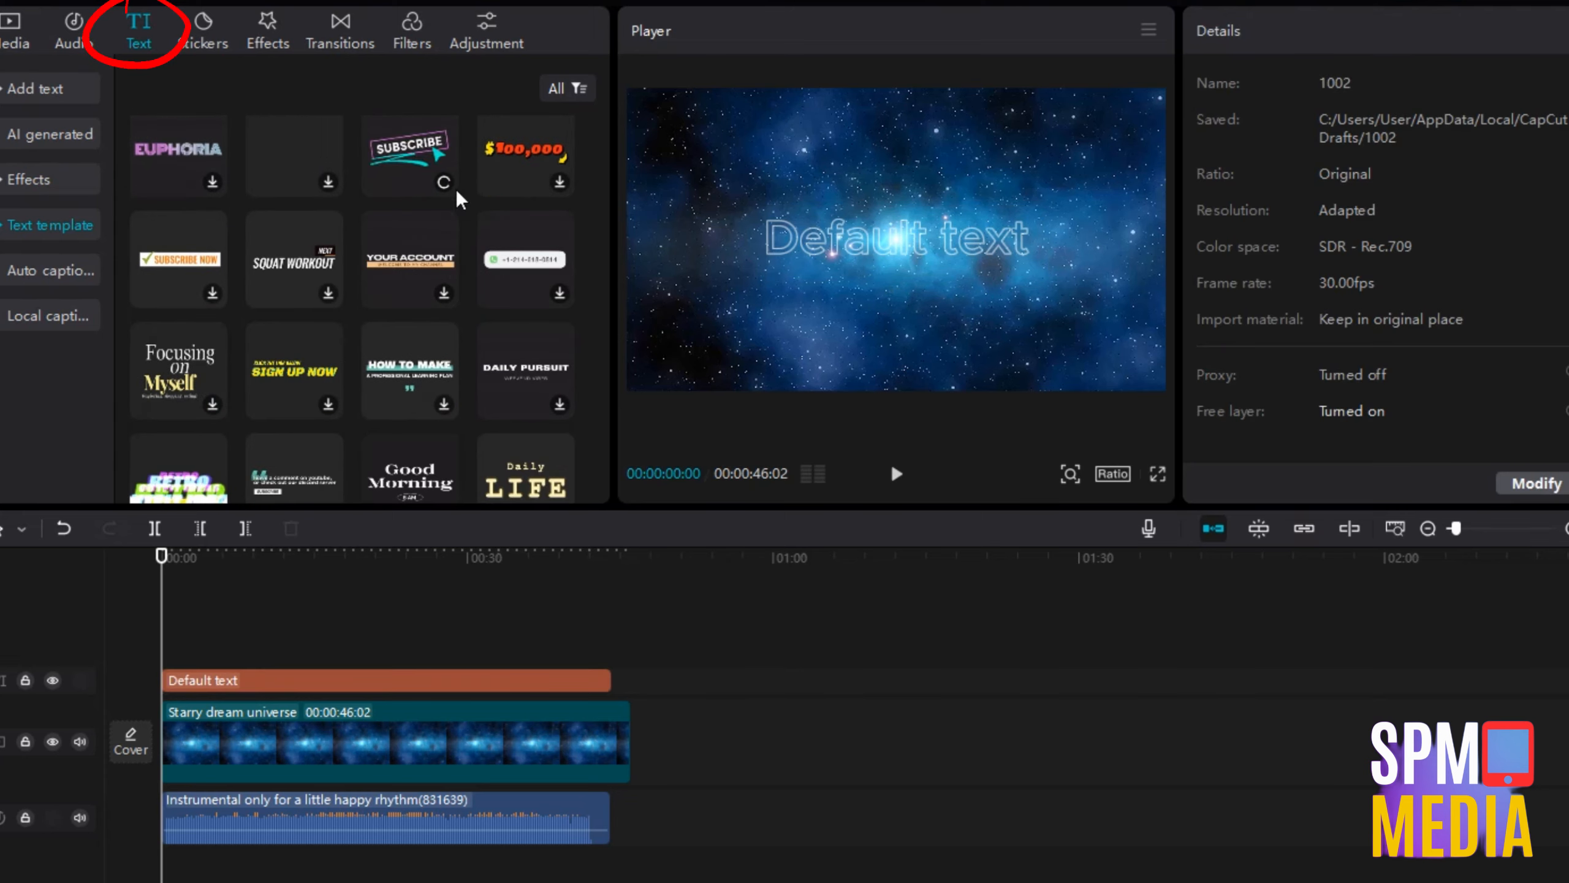
click(445, 185)
click(445, 185)
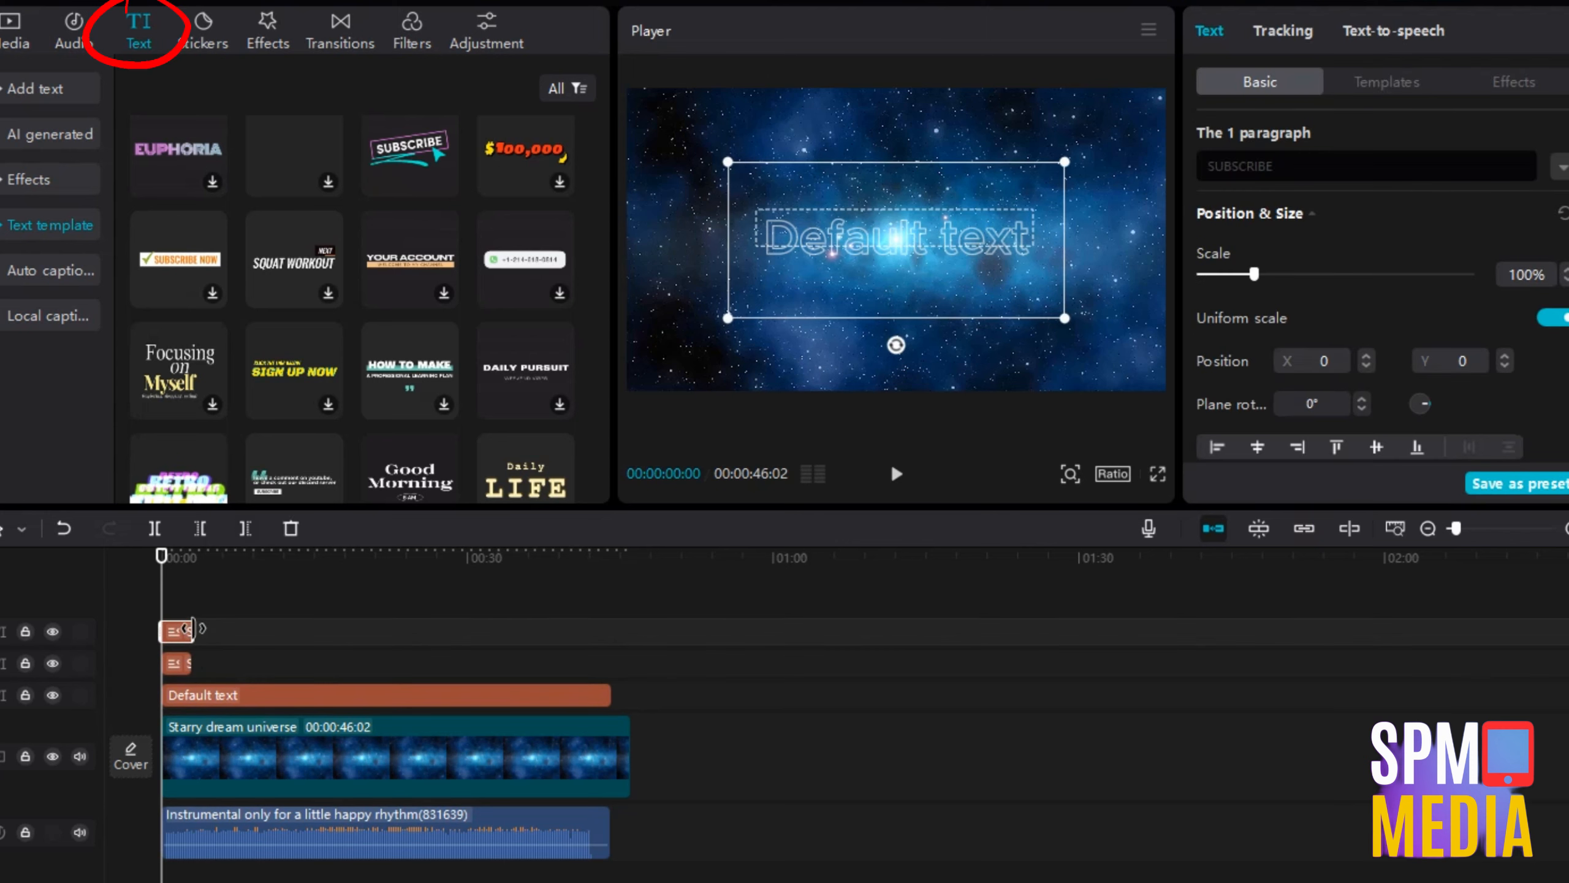
key(Delete)
Extend the SUBSCRIBE clip to nearly the end of the music clip and enlarge the template in the preview to 139%.
click(180, 647)
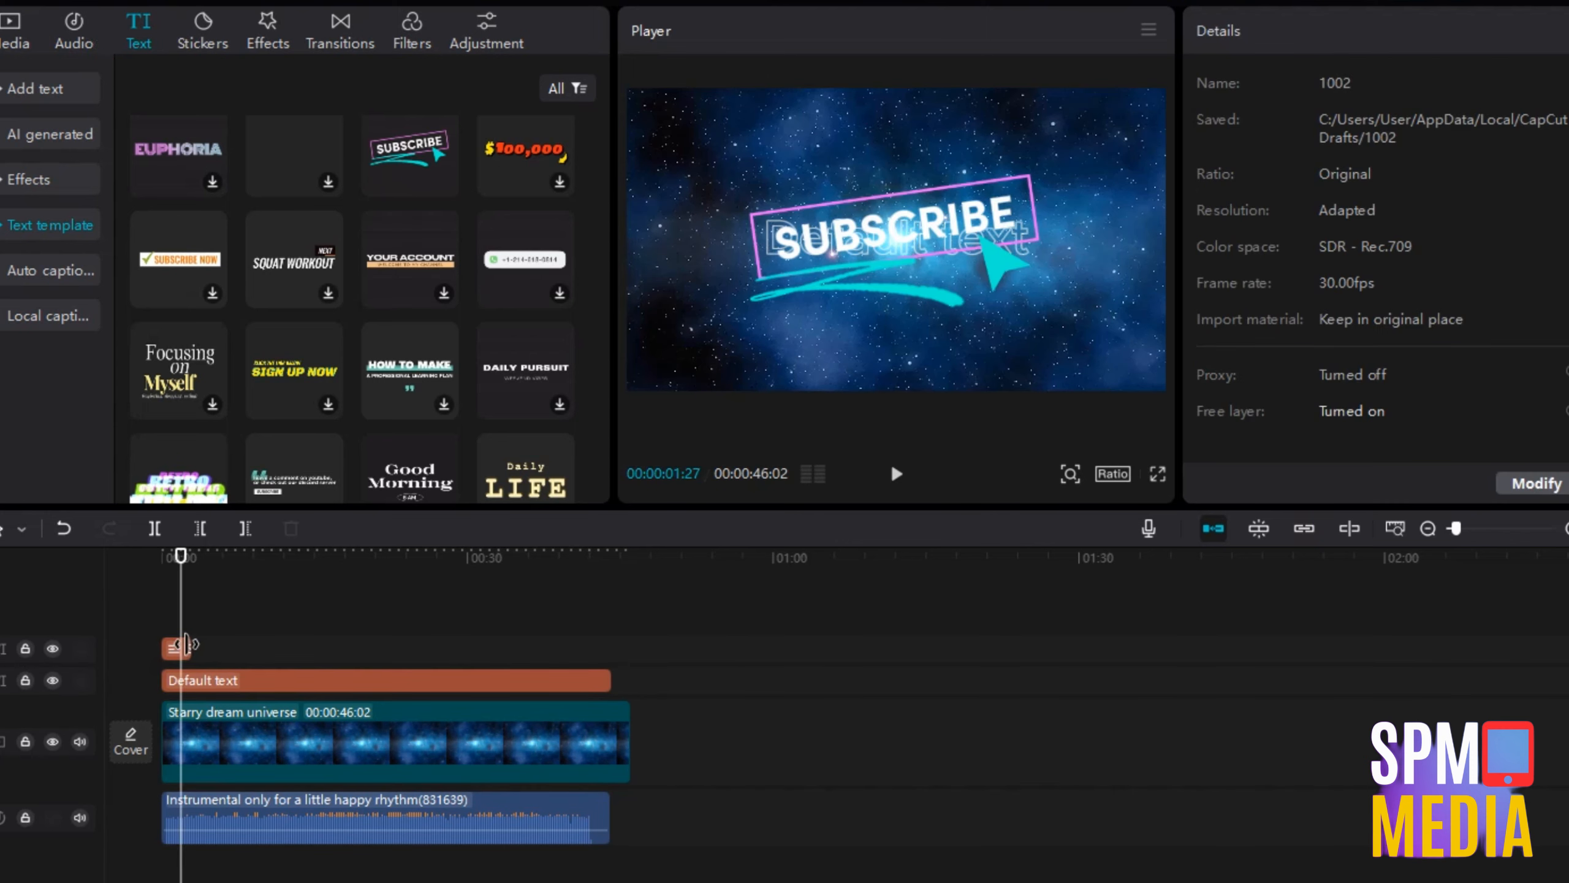
drag(191, 648, 552, 648)
drag(597, 651, 605, 649)
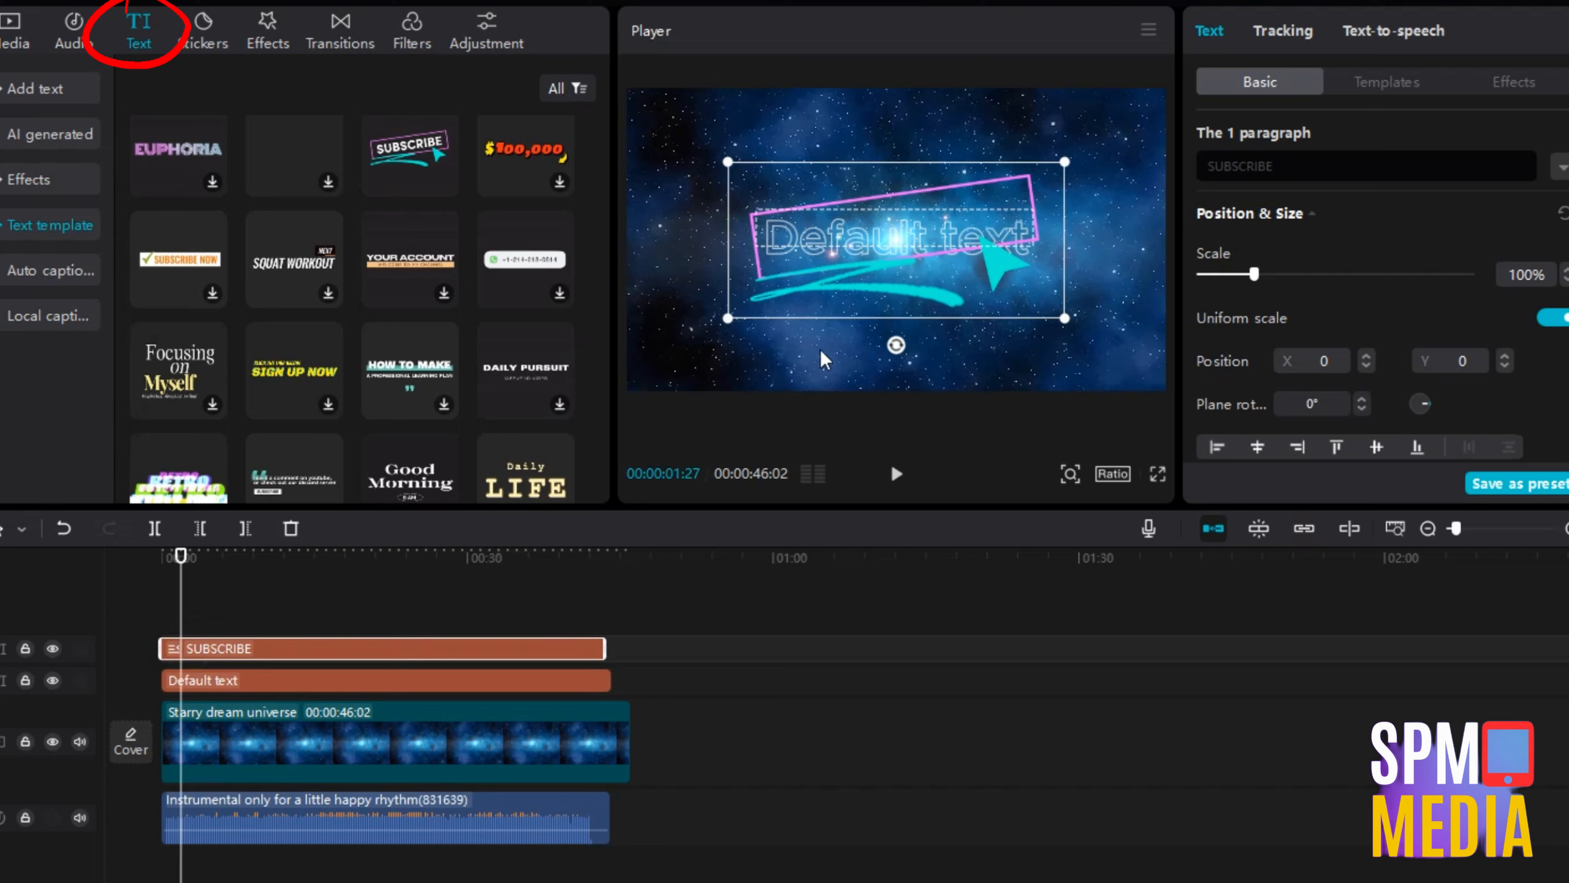
drag(1104, 143, 1129, 128)
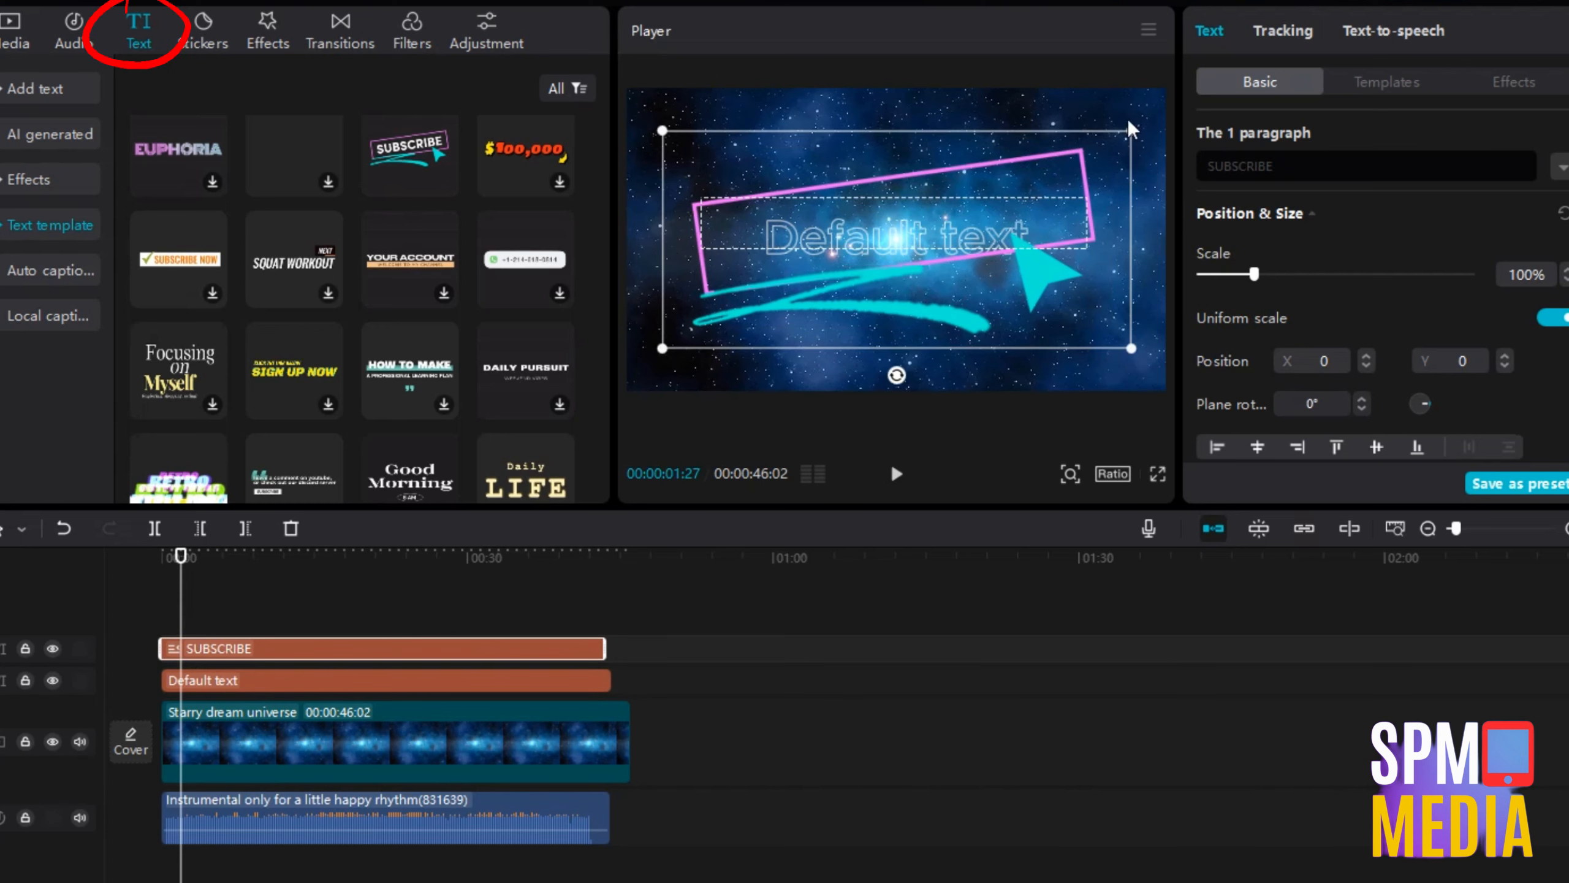
View the auto captions settings and the local captions import options.
click(35, 275)
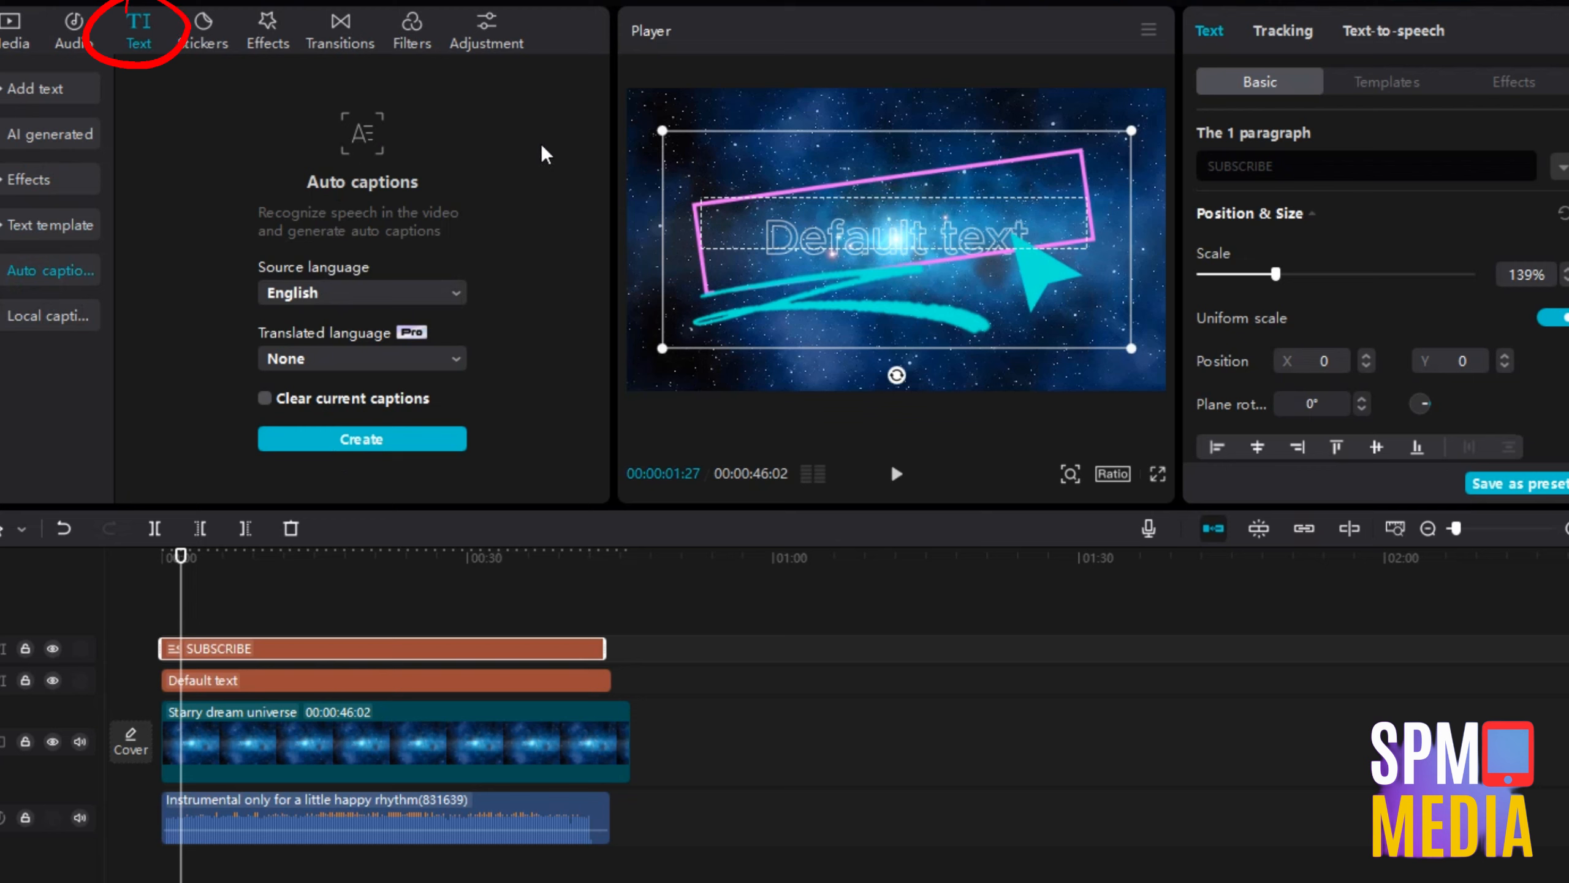
click(49, 316)
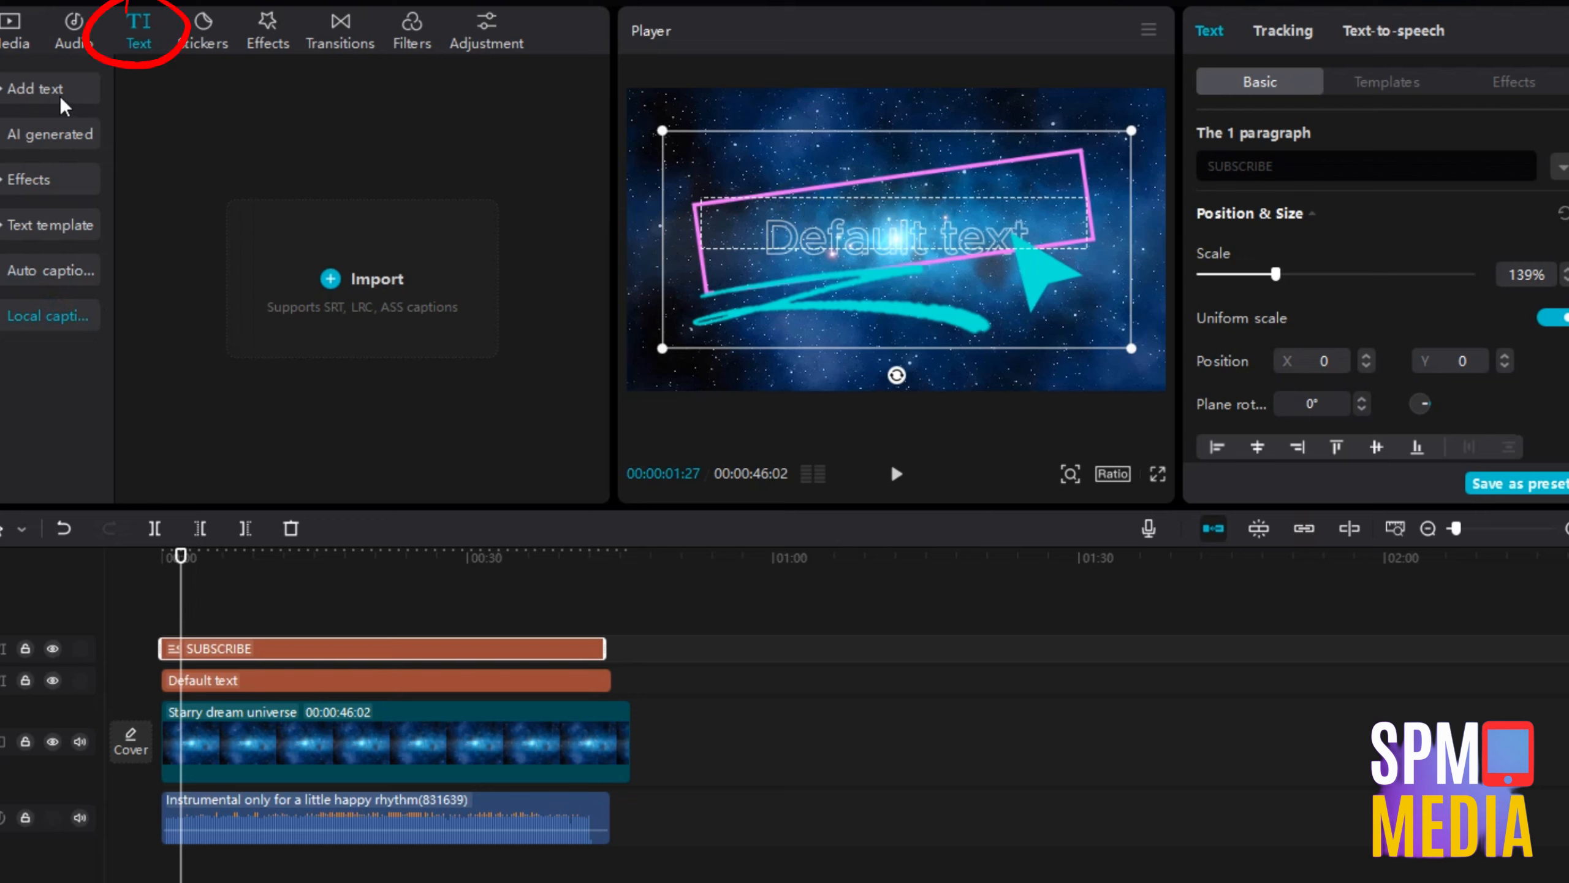
Set the SUBSCRIBE template's scale to 129% with the playhead at about 26 seconds, and open its first paragraph's text for editing.
click(429, 667)
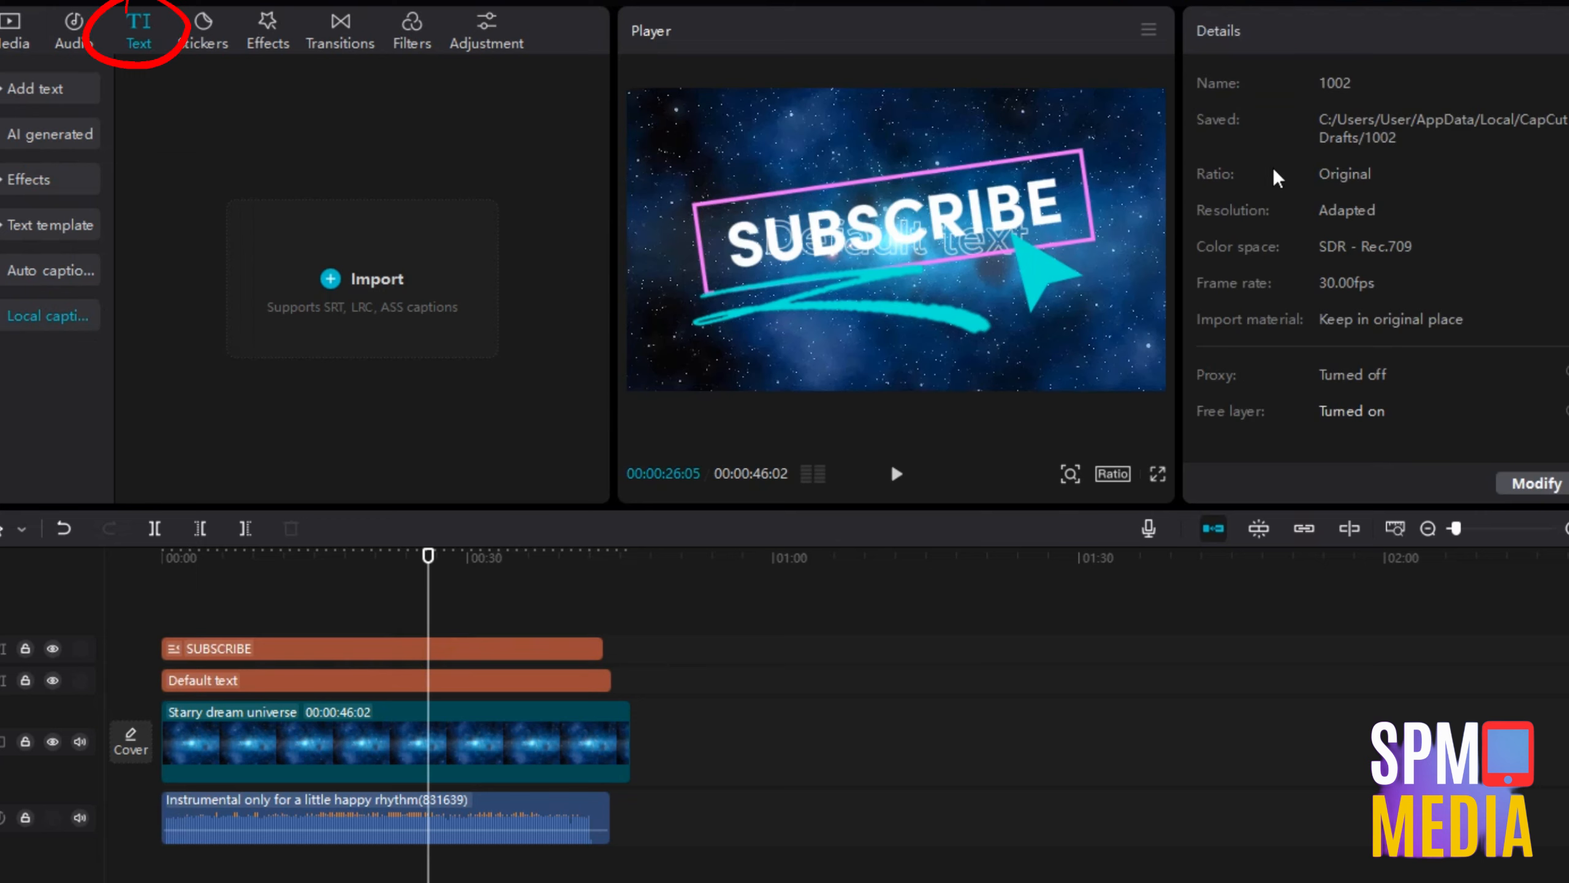
click(535, 648)
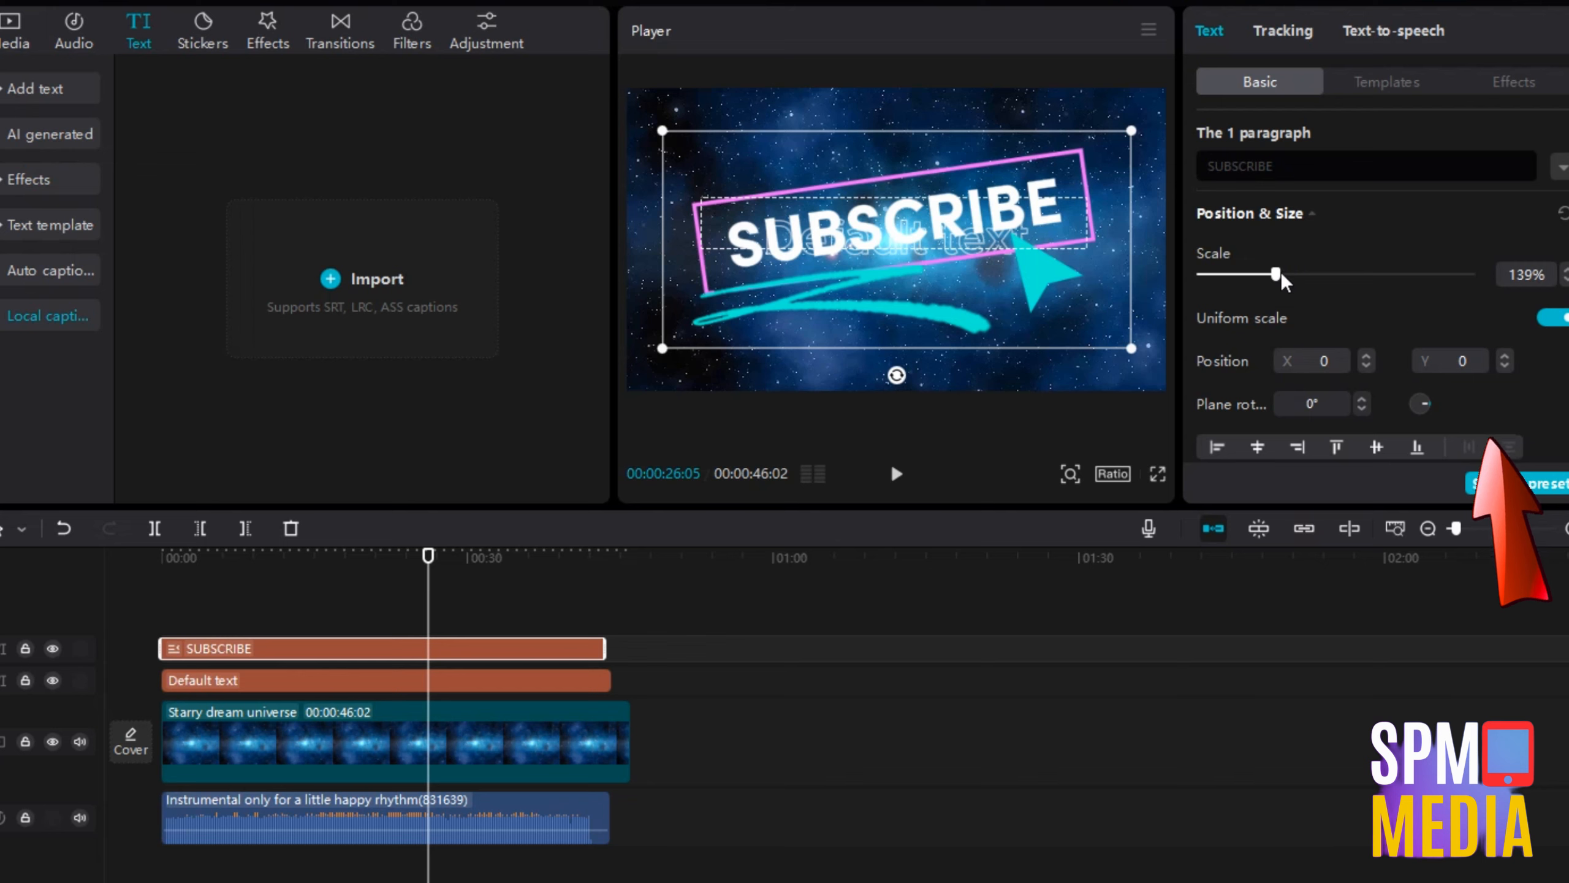
mouse_move(1278, 275)
mouse_down()
mouse_move(1320, 270)
mouse_move(1270, 274)
mouse_up()
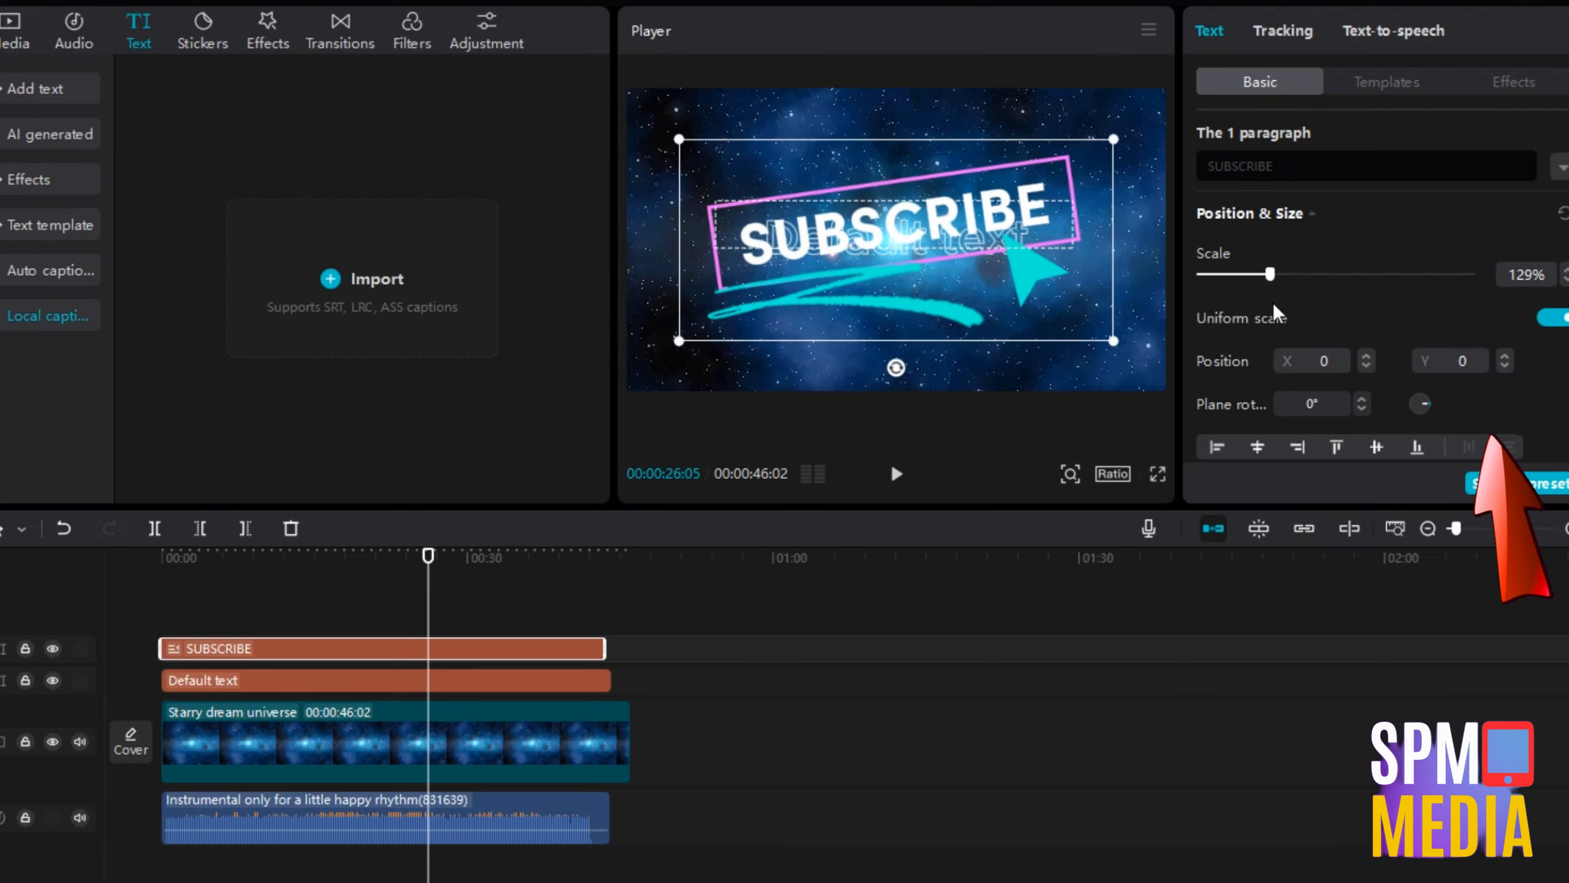
scroll(1303, 361, down, 1)
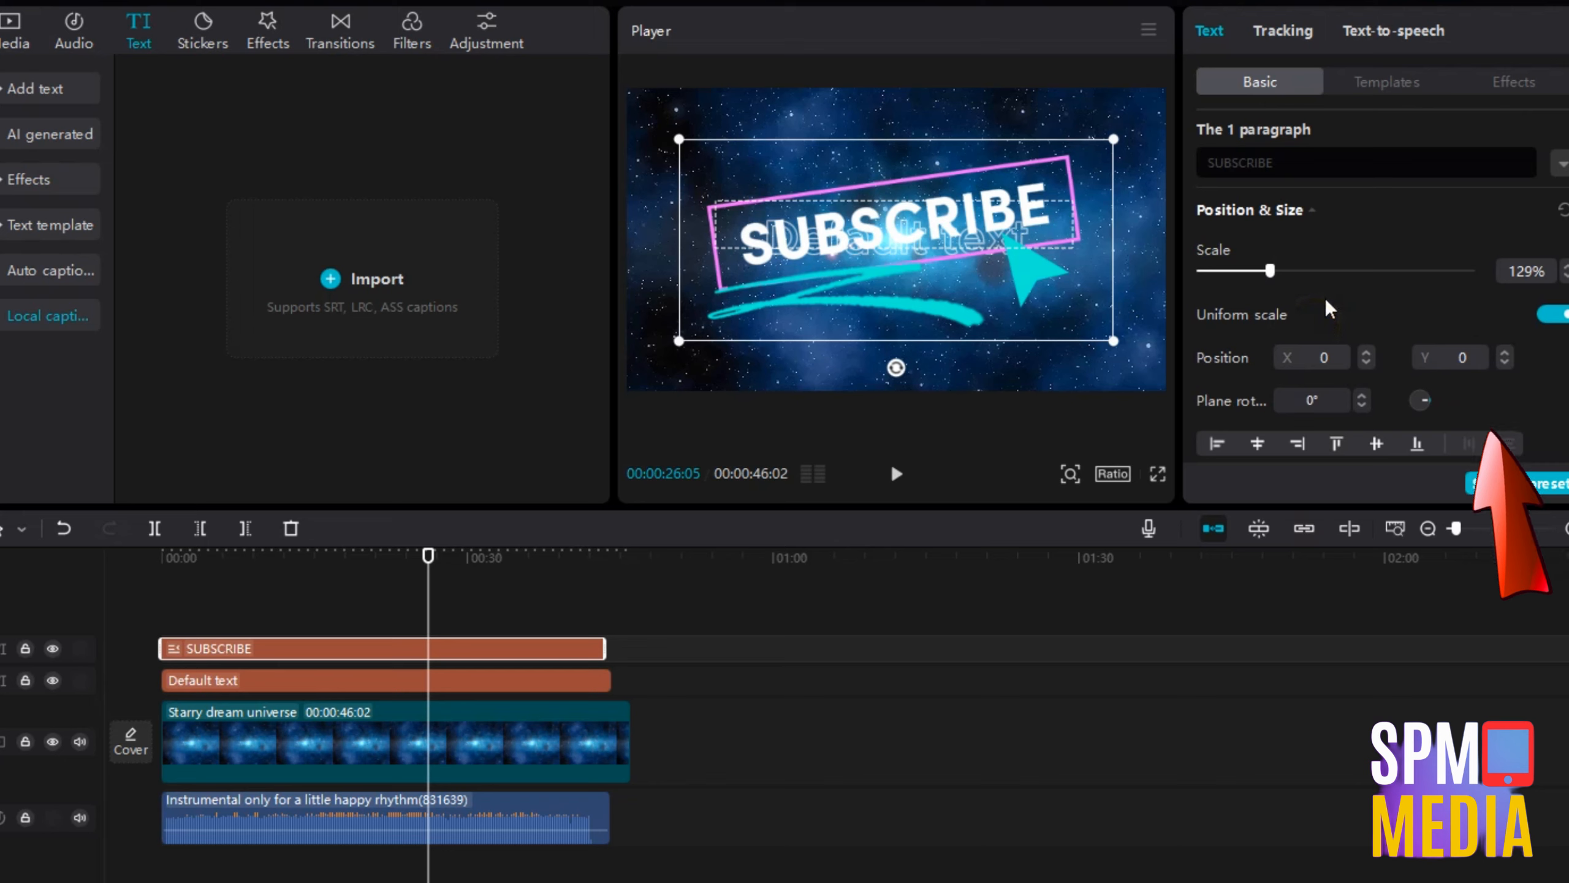
click(1321, 168)
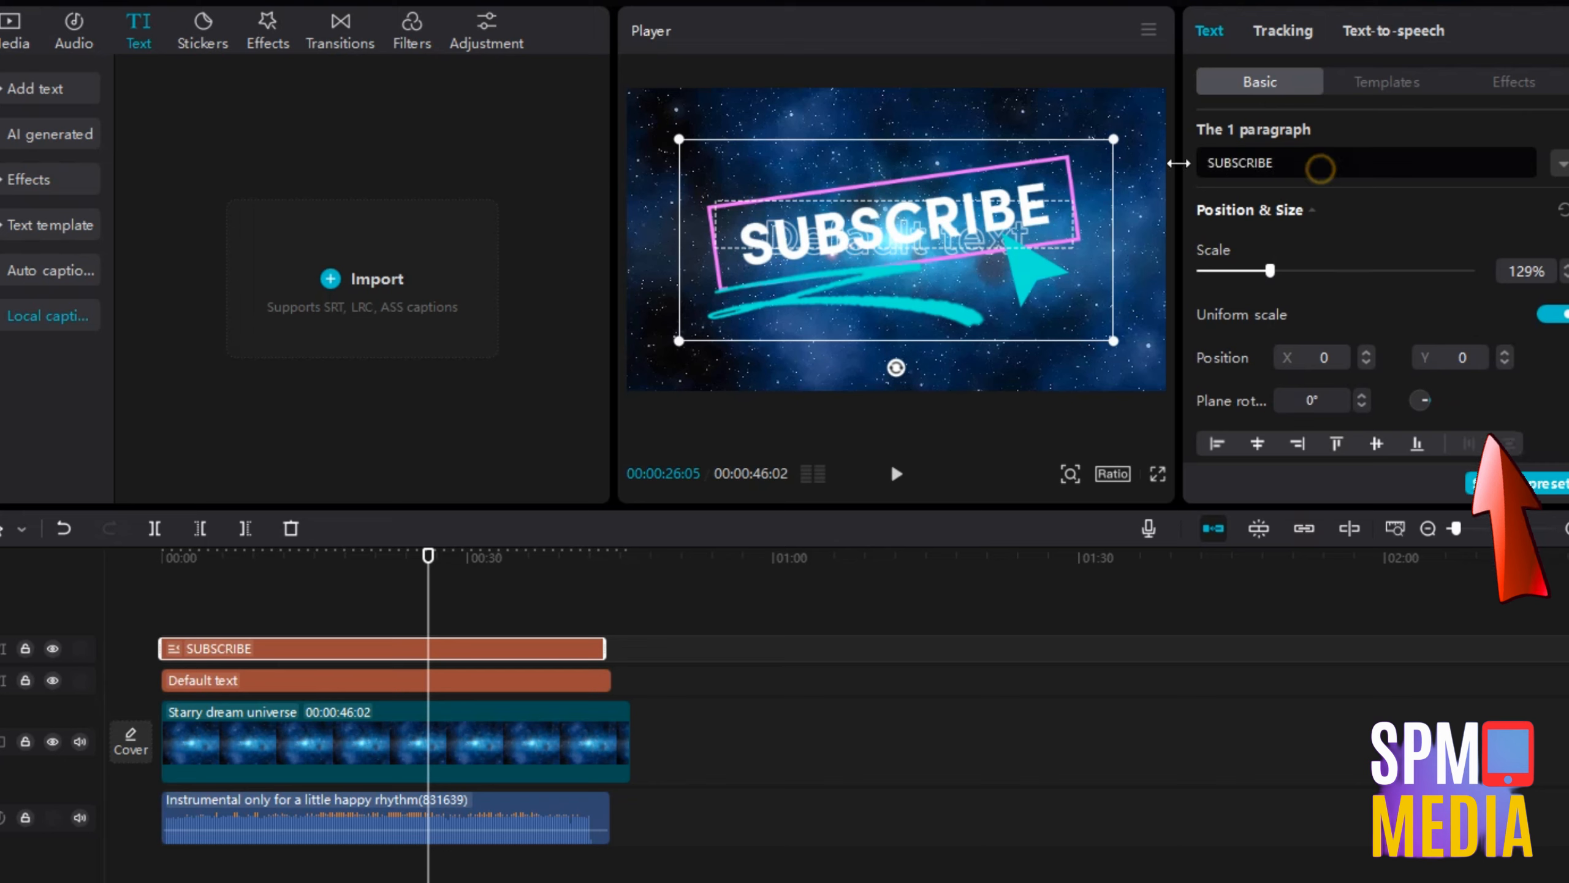